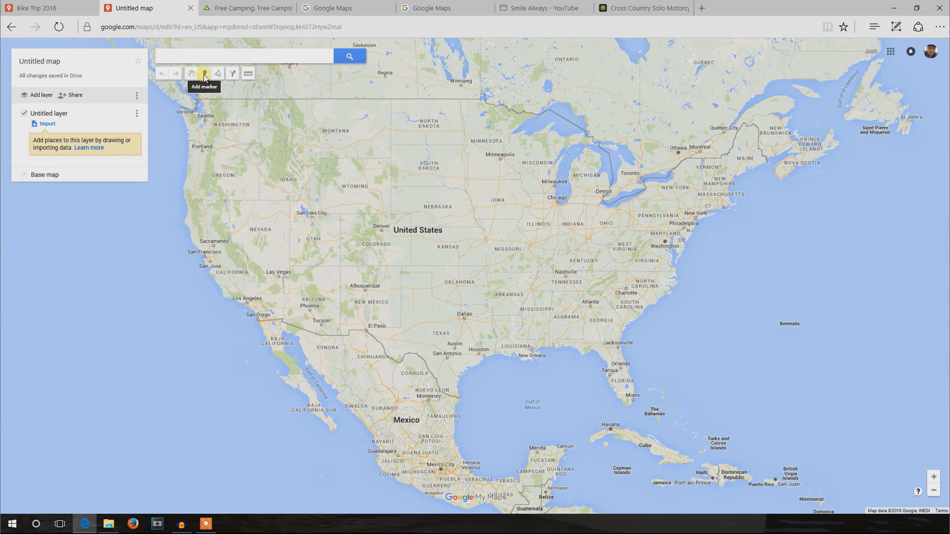
# - Open the Bike Trip 2016 map and inspect the North Fork Siuslaw Campground and Hoh River Trust markers
pyautogui.click(205, 76)
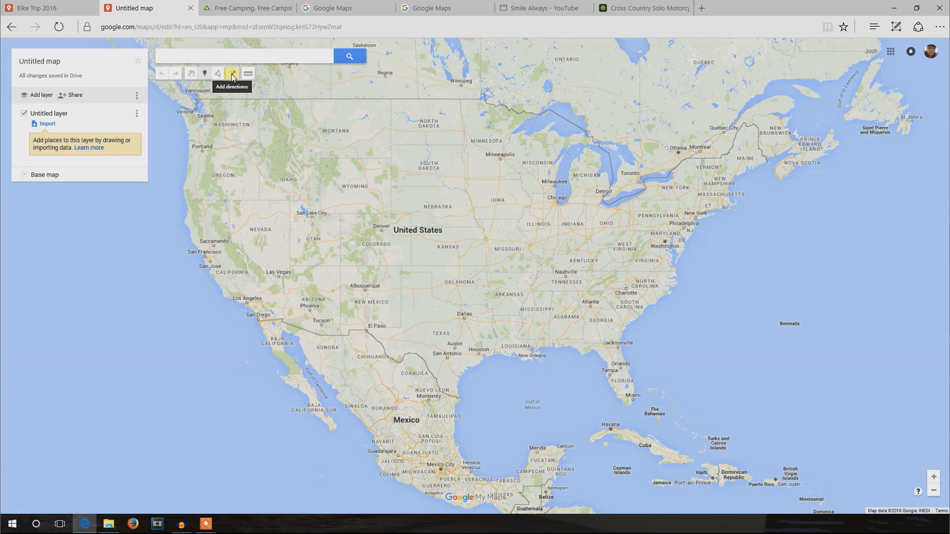
pyautogui.click(59, 9)
pyautogui.moveTo(414, 281); pyautogui.dragTo(452, 285)
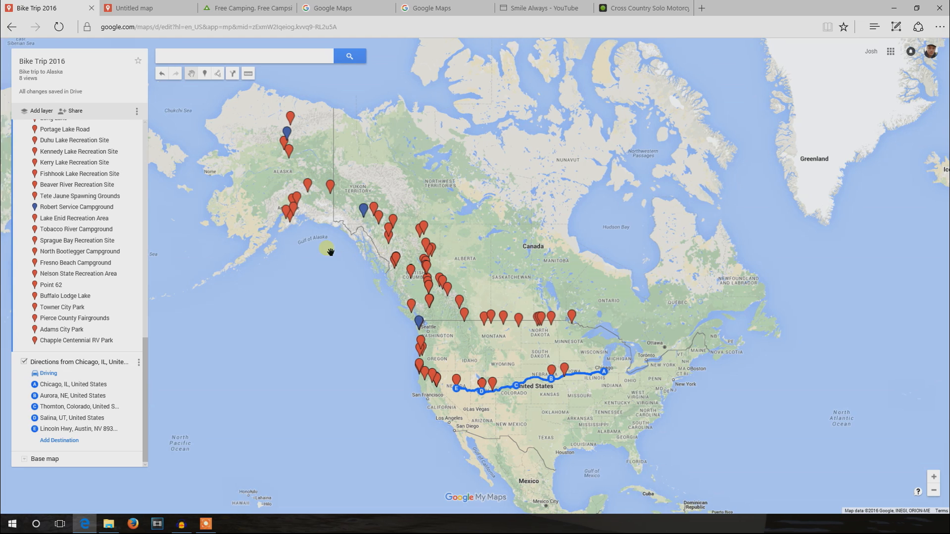
pyautogui.moveTo(452, 324); pyautogui.dragTo(446, 302)
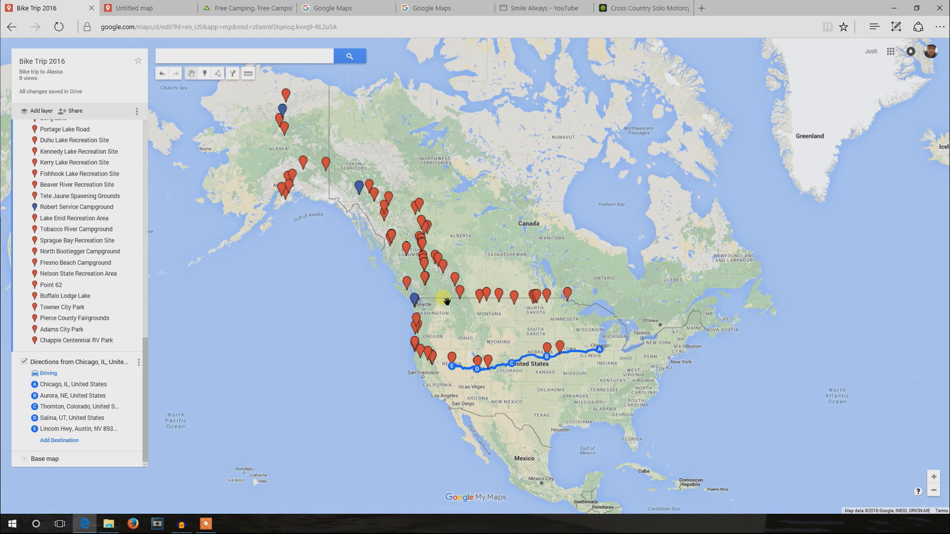
pyautogui.scroll(2, 452, 333)
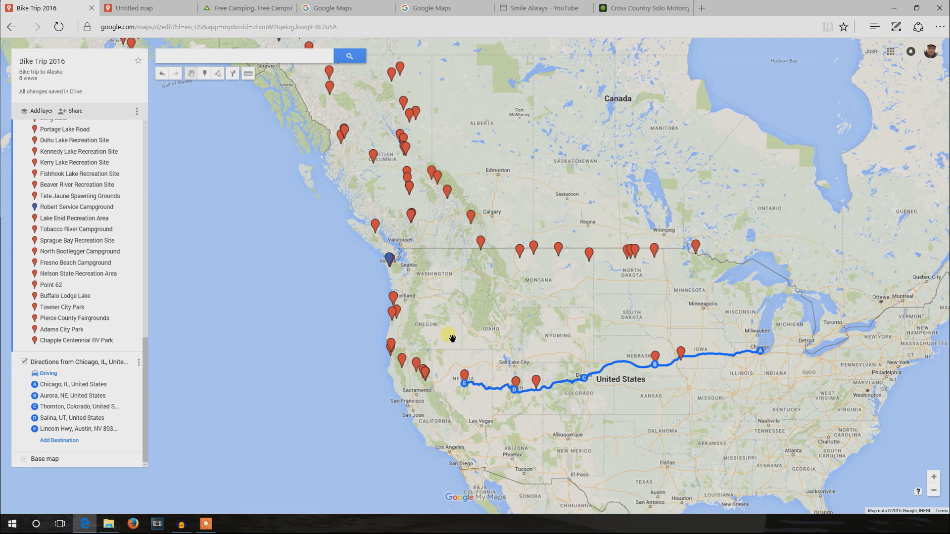
pyautogui.scroll(1, 450, 317)
pyautogui.scroll(1, 409, 297)
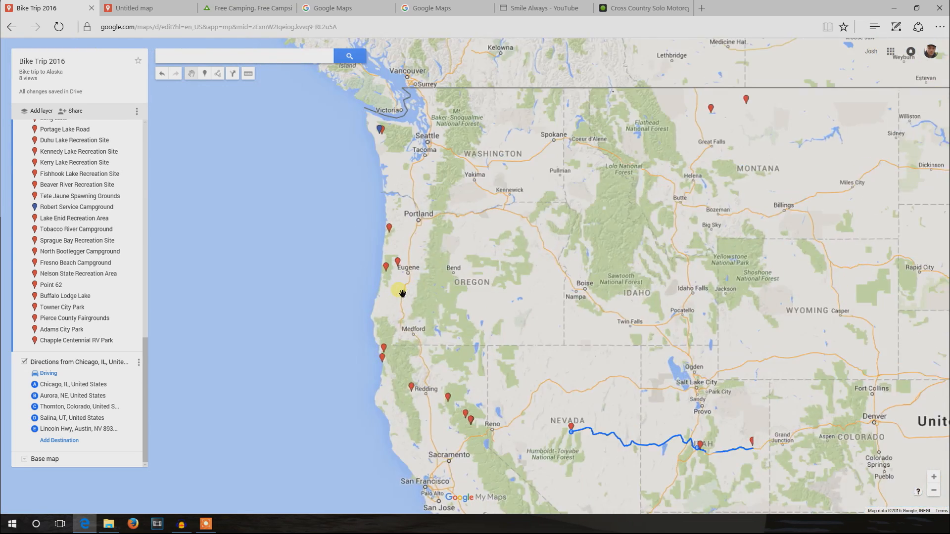
pyautogui.click(428, 279)
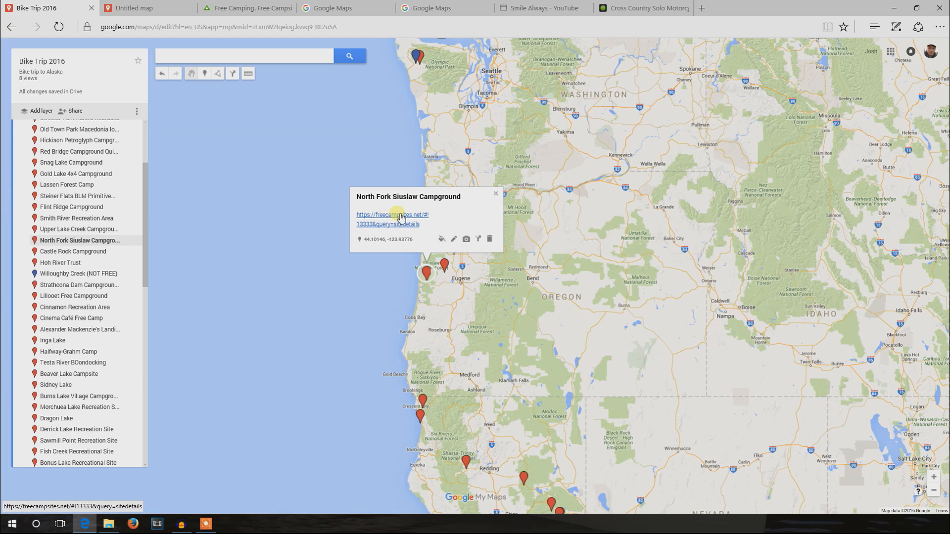
pyautogui.click(496, 194)
pyautogui.click(420, 65)
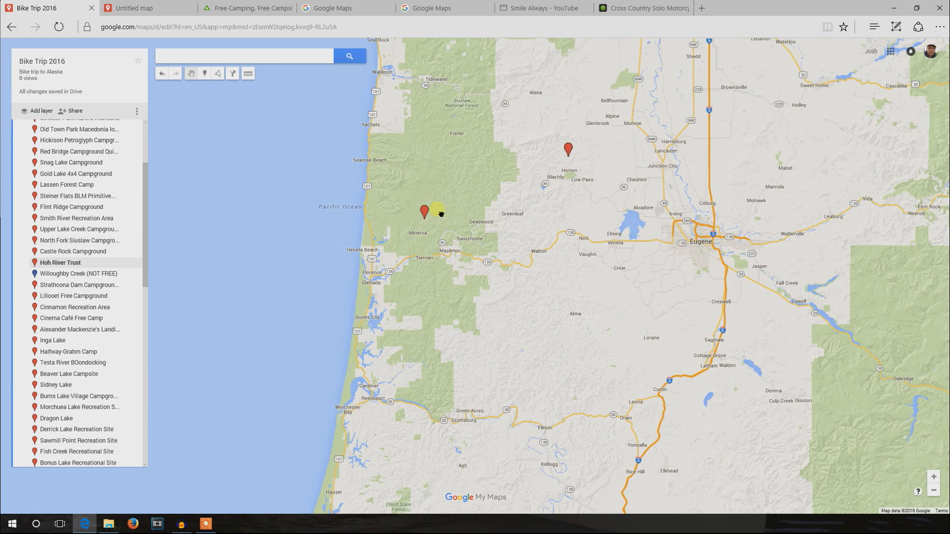
# - Add a marker just east of the North Fork Siuslaw Campground marker, named "Free Campsite" with the description "this is a free campsite"
pyautogui.moveTo(419, 218); pyautogui.dragTo(425, 218)
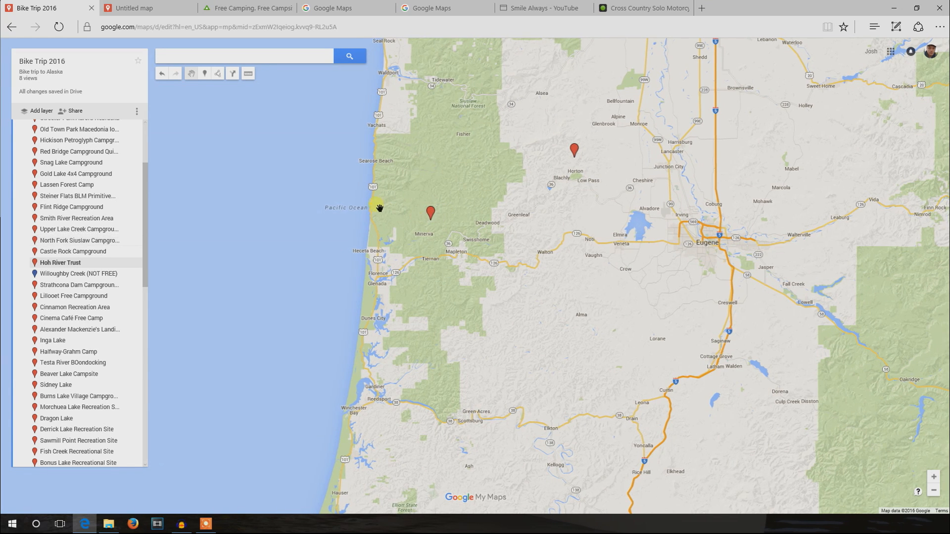
pyautogui.click(205, 76)
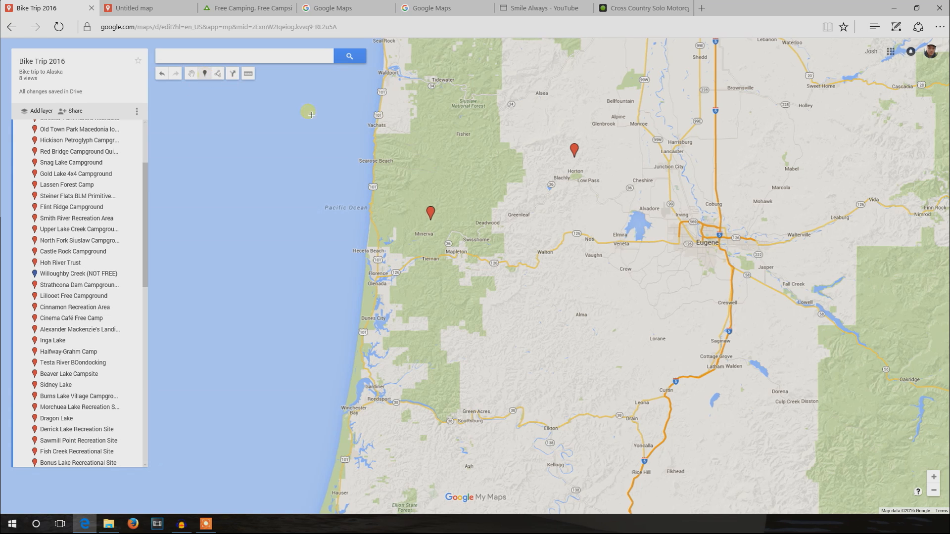
pyautogui.click(449, 220)
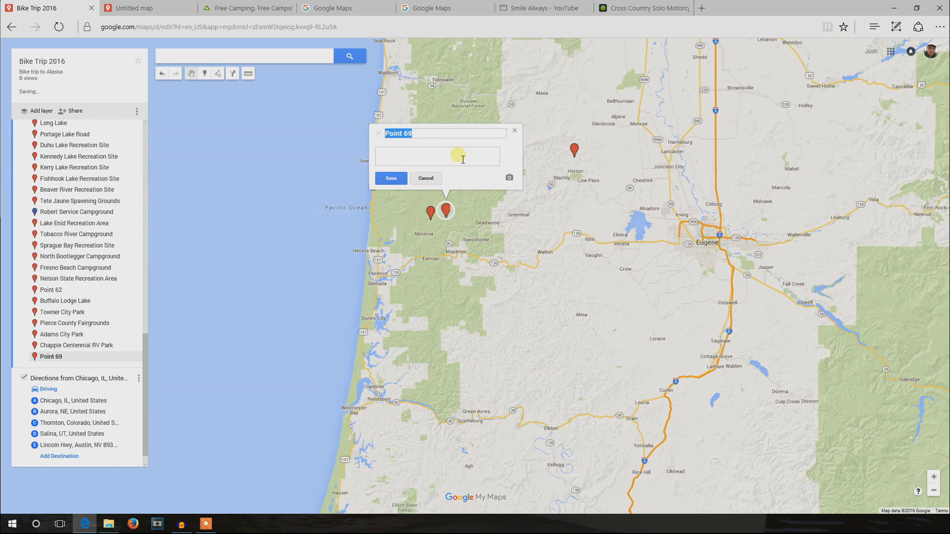
pyautogui.write('F')
pyautogui.write('ree Canoin')
pyautogui.press('BackSpace')
pyautogui.press('BackSpace')
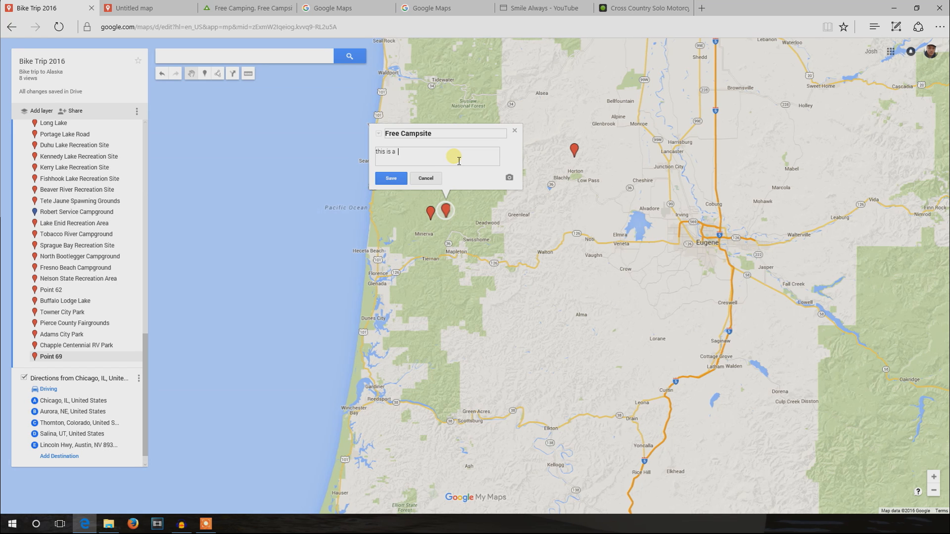
pyautogui.write('free campsite')
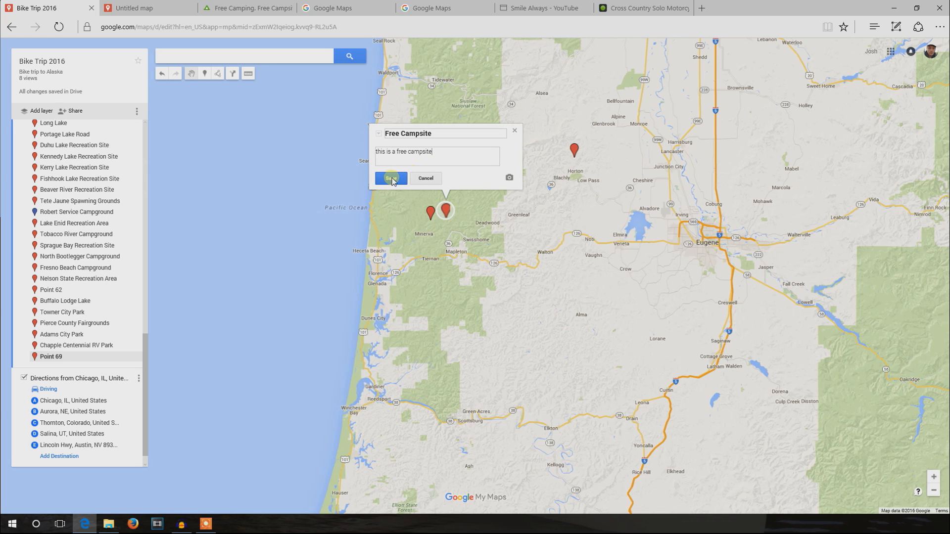
pyautogui.click(392, 179)
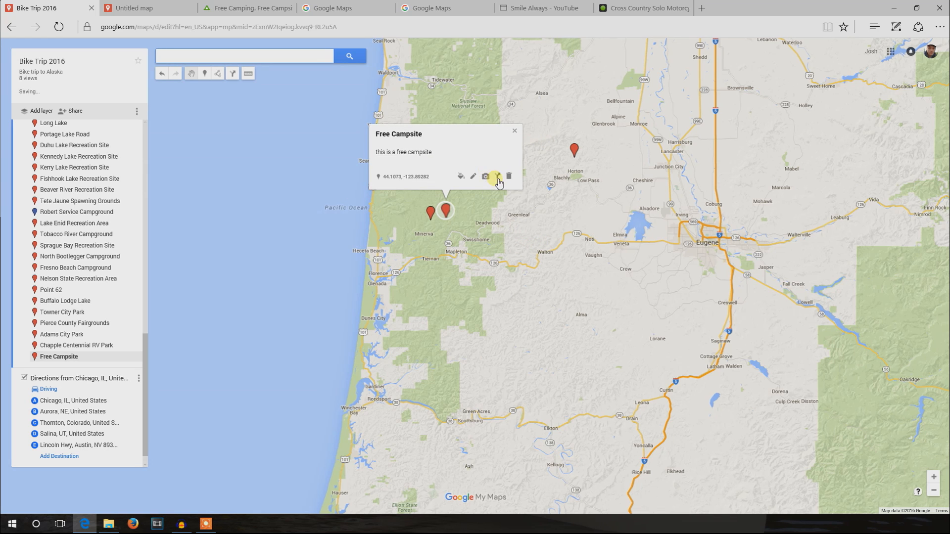
# - Change the Free Campsite marker's color to light blue
pyautogui.click(460, 176)
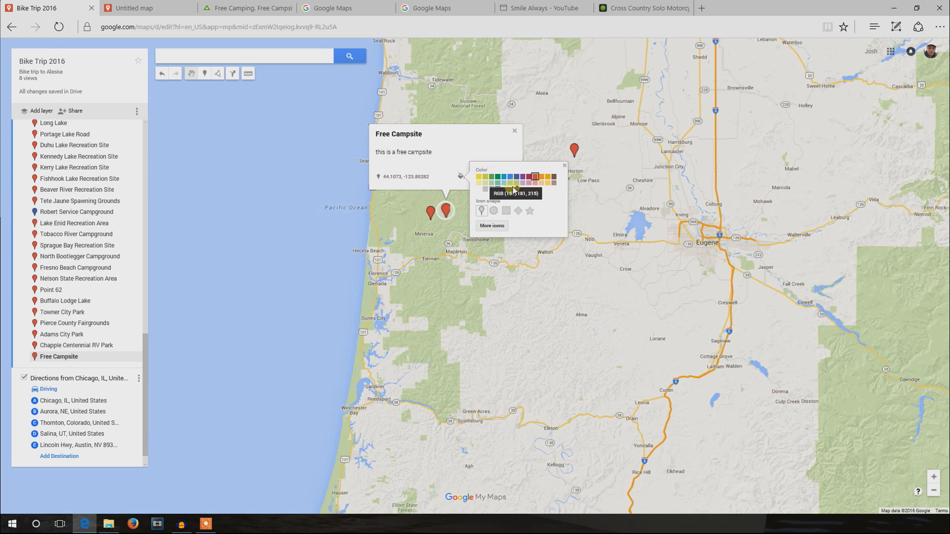
pyautogui.click(510, 183)
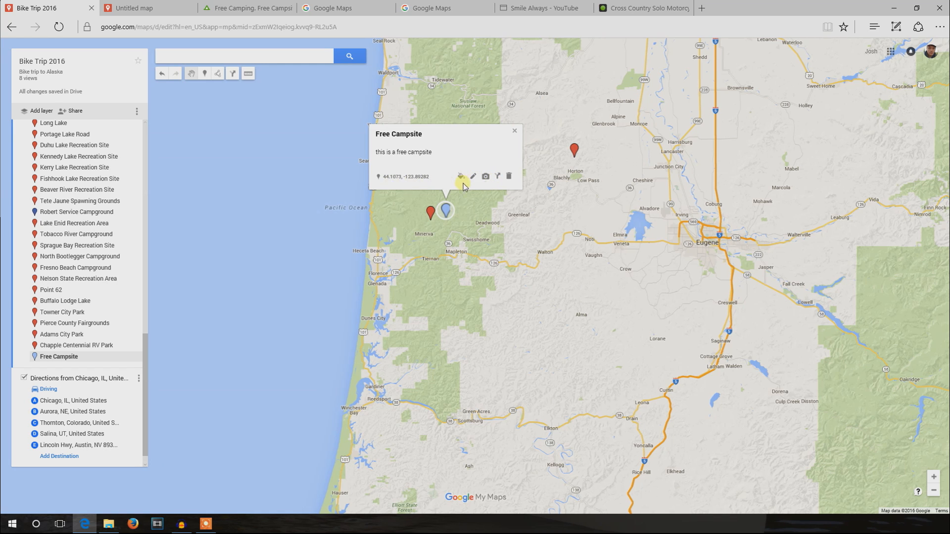
# - Start adding media to the Free Campsite marker and copy the link of the Nebraska and Iowa road photo from the imgur post
pyautogui.click(486, 176)
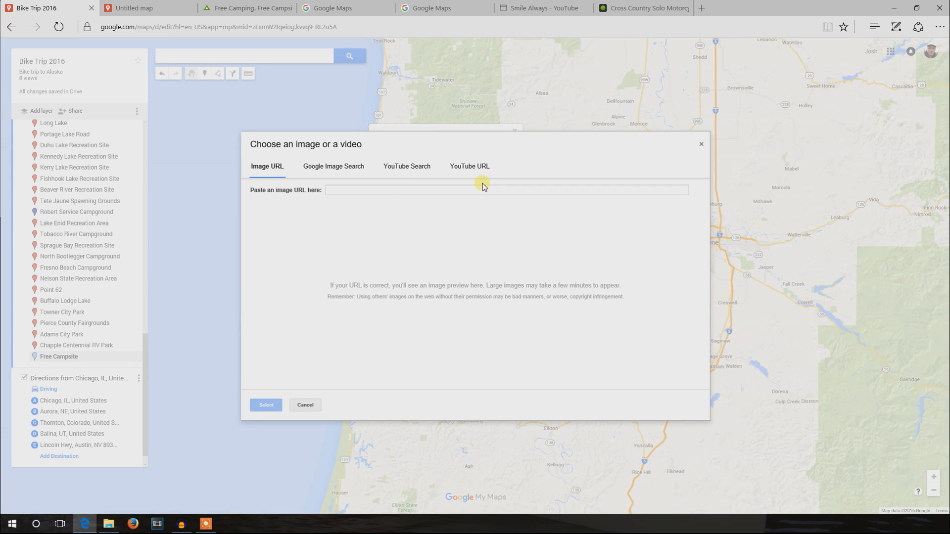
pyautogui.click(619, 8)
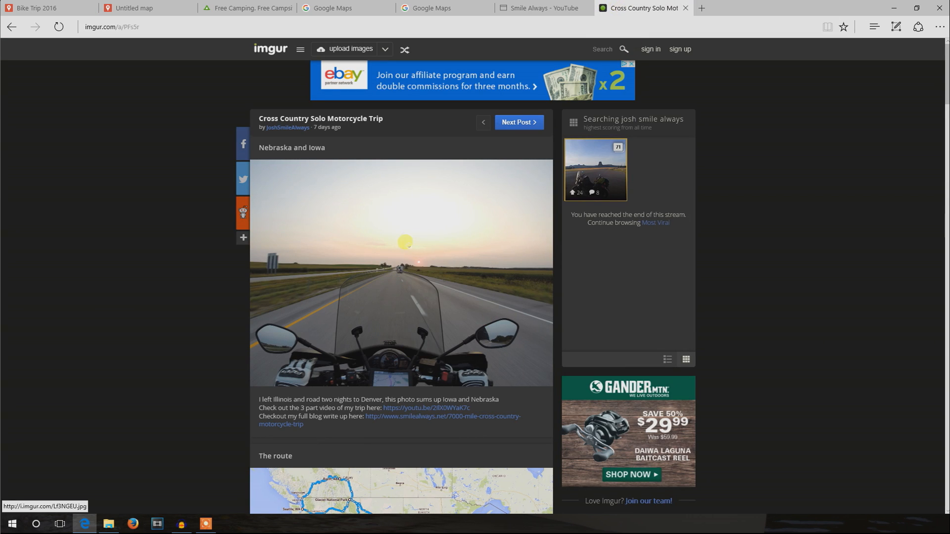
pyautogui.rightClick(409, 239)
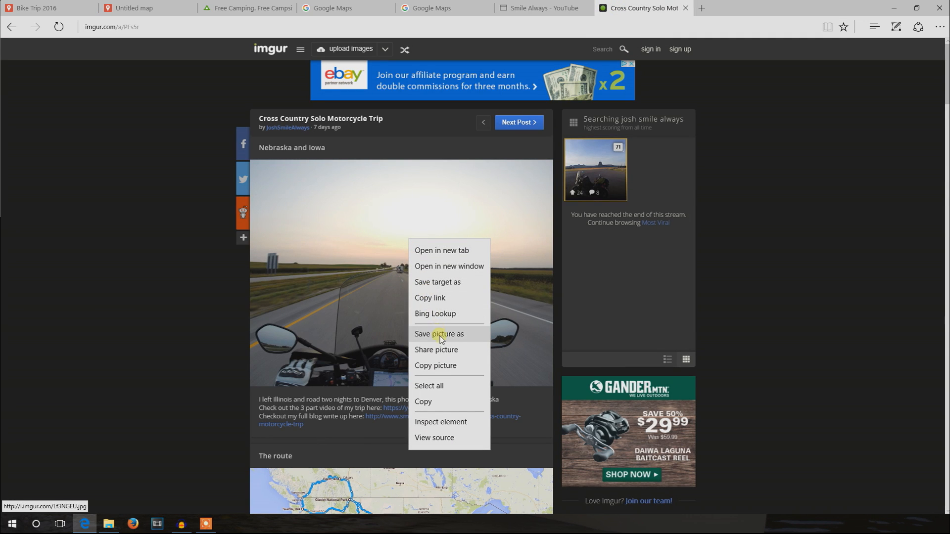
pyautogui.click(458, 299)
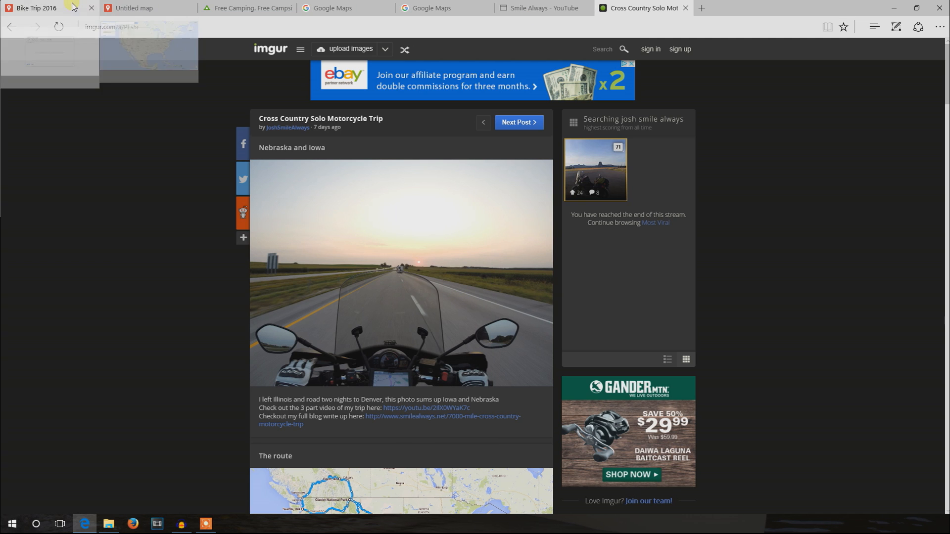
# - Try out the copied image URL as the Free Campsite marker's photo, then cancel the edit
pyautogui.click(40, 8)
pyautogui.rightClick(405, 191)
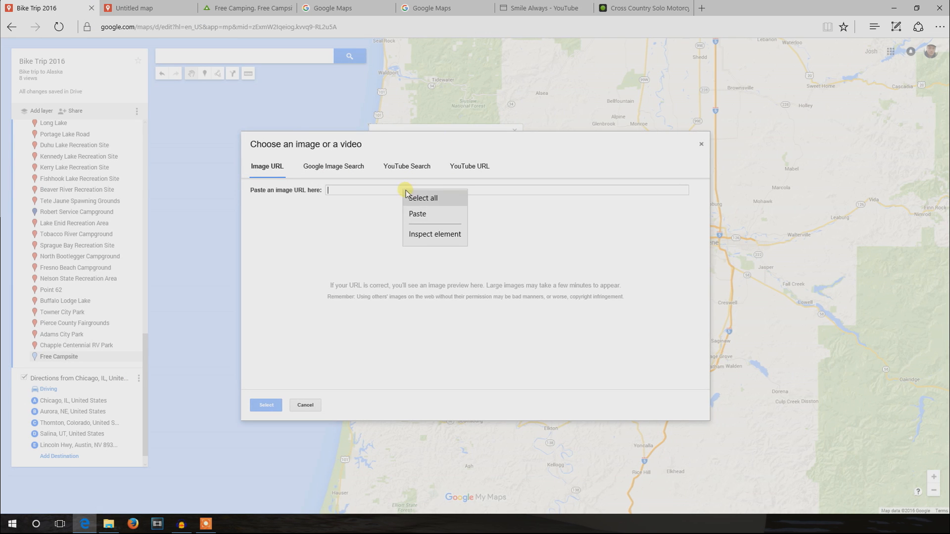
pyautogui.click(418, 214)
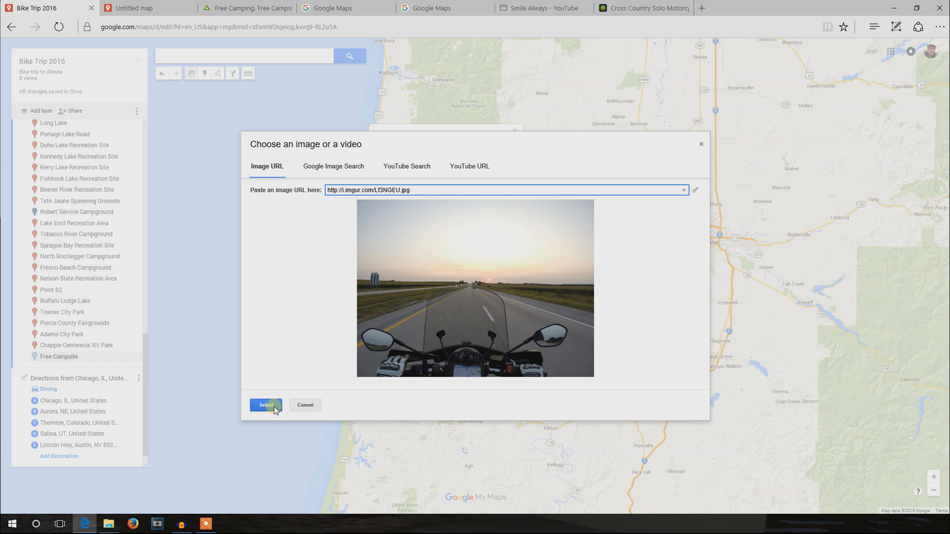
pyautogui.click(267, 405)
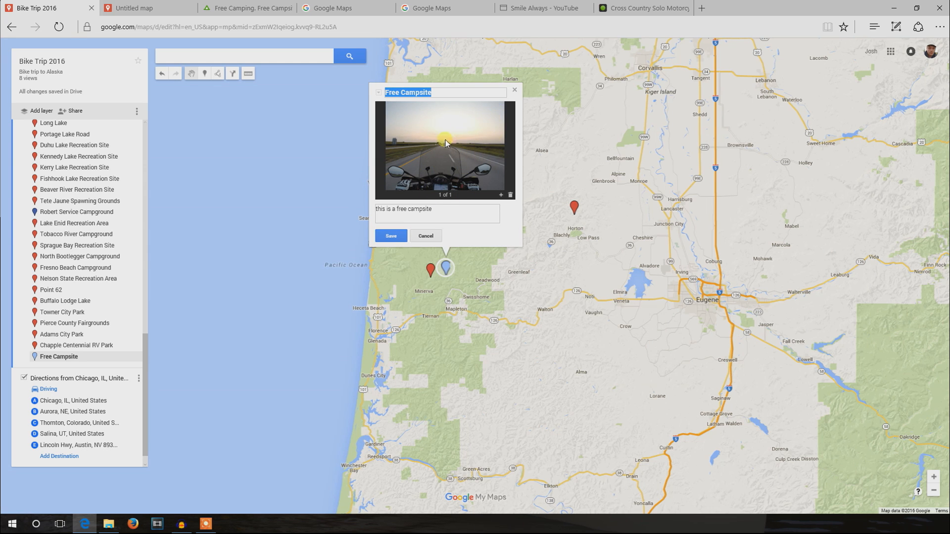
pyautogui.click(426, 236)
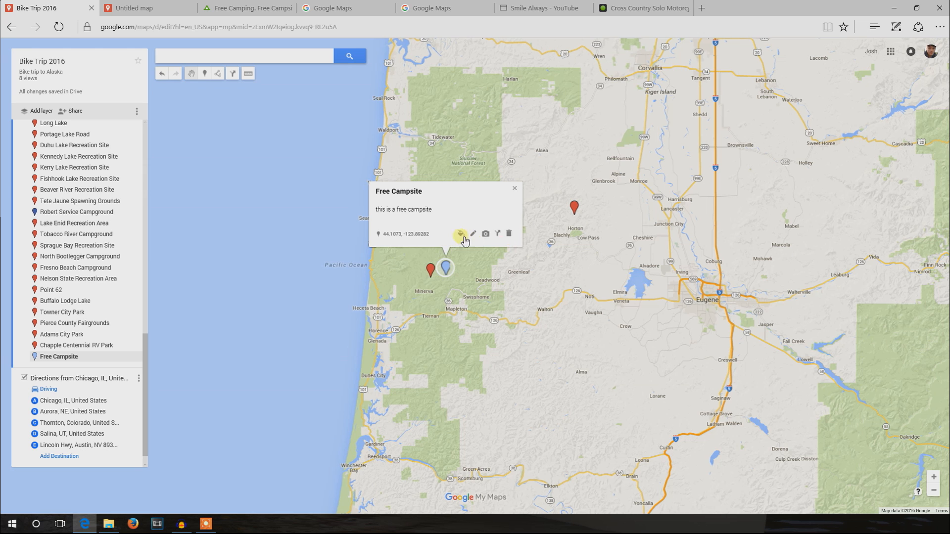
# - Choose a YouTube URL as the marker's media source and copy the link of the video "How to Camp Across the Country for FREE! Motorcycle Touring"
pyautogui.click(486, 235)
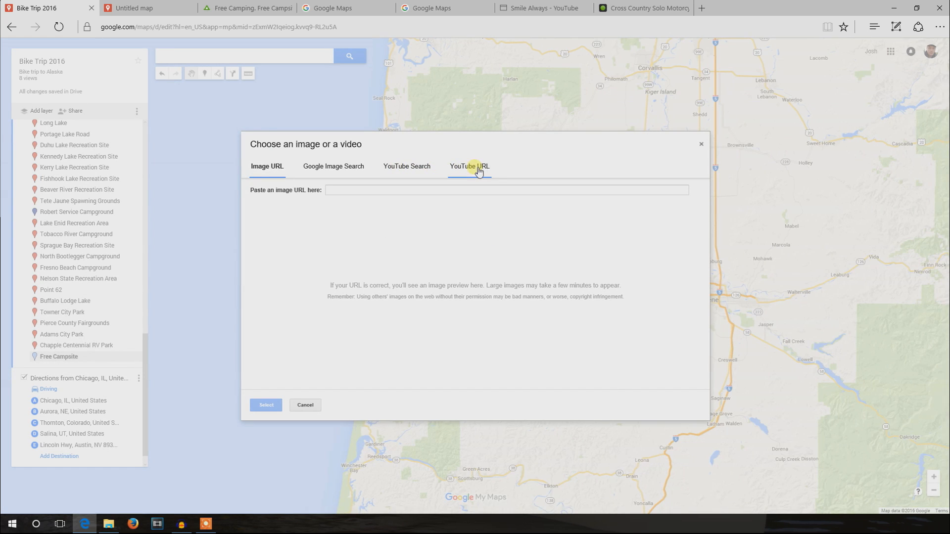
pyautogui.click(476, 173)
pyautogui.click(542, 8)
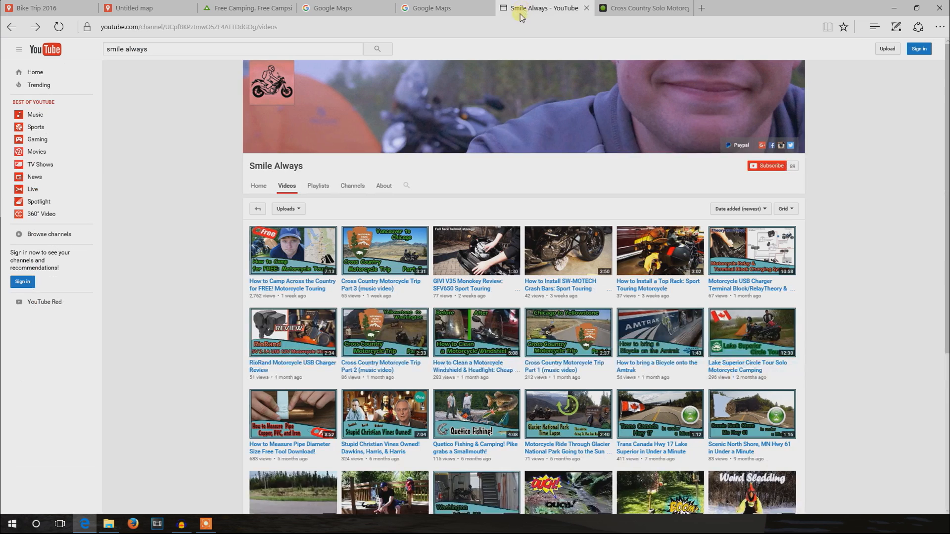
pyautogui.rightClick(300, 242)
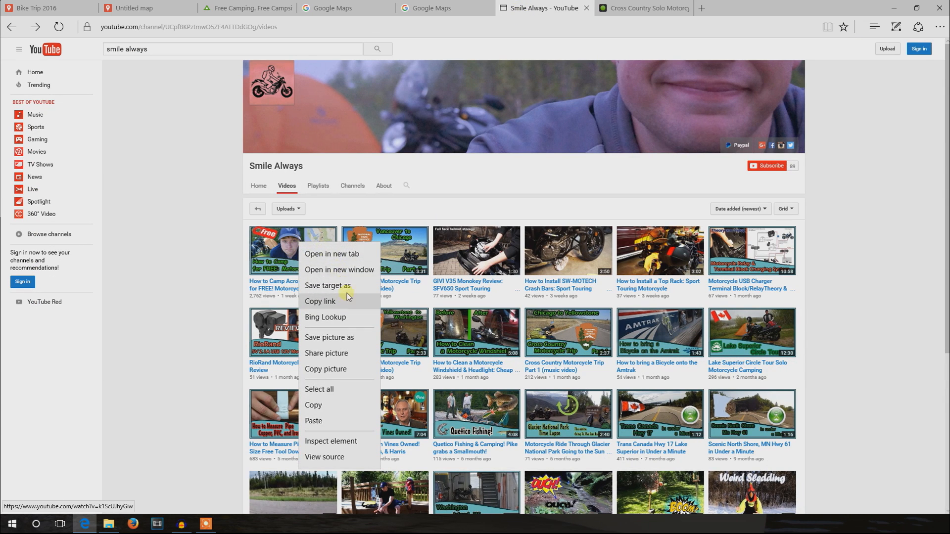
pyautogui.click(348, 301)
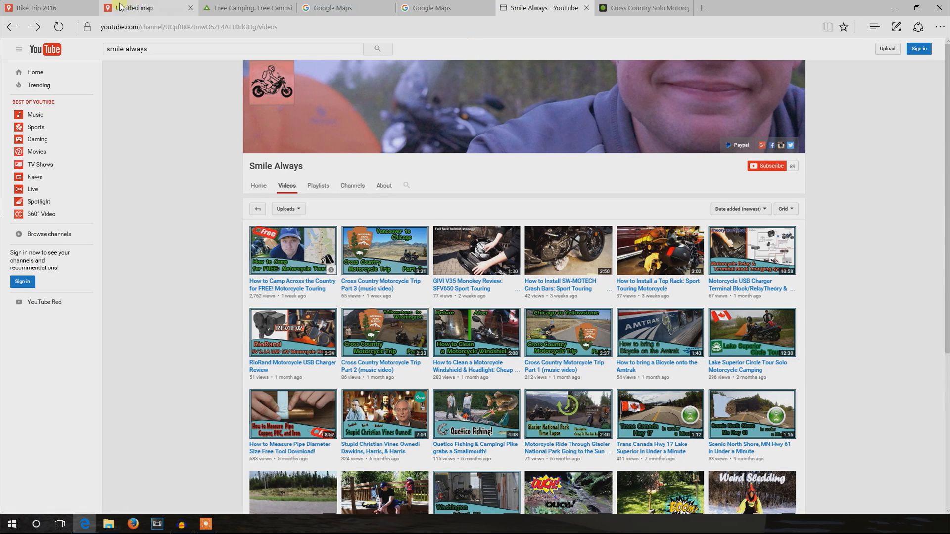
# - Try out the copied YouTube link as the Free Campsite marker's video, then close the marker without saving
pyautogui.click(61, 16)
pyautogui.rightClick(389, 189)
pyautogui.click(404, 216)
pyautogui.click(265, 405)
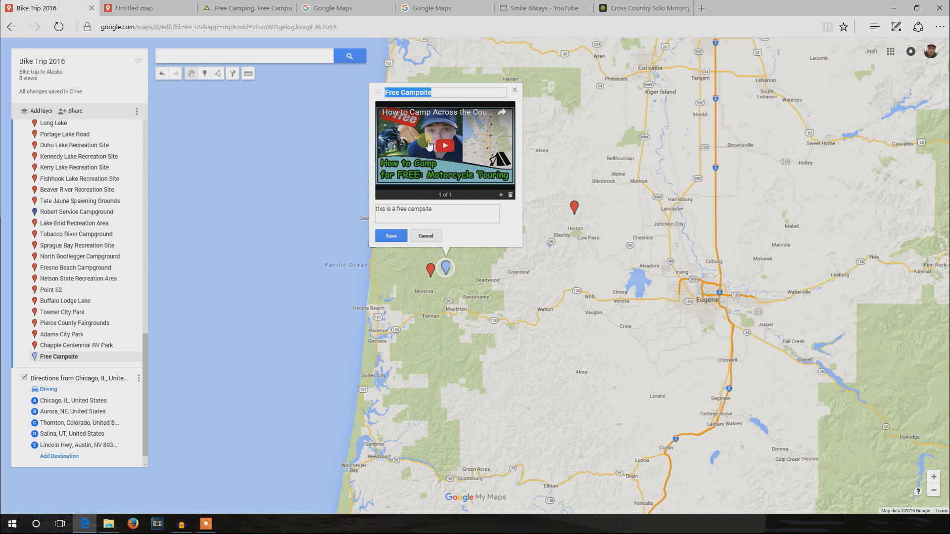
pyautogui.click(518, 94)
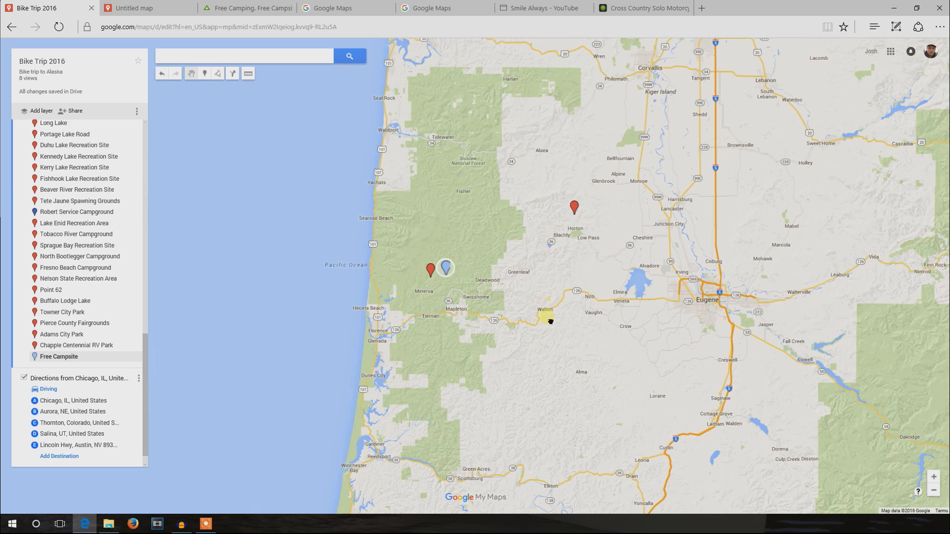
# - Create a driving directions layer from Crescent City, CA, to the North Fork Siuslaw Campground marker
pyautogui.moveTo(547, 318); pyautogui.dragTo(500, 251)
pyautogui.scroll(-1, 494, 297)
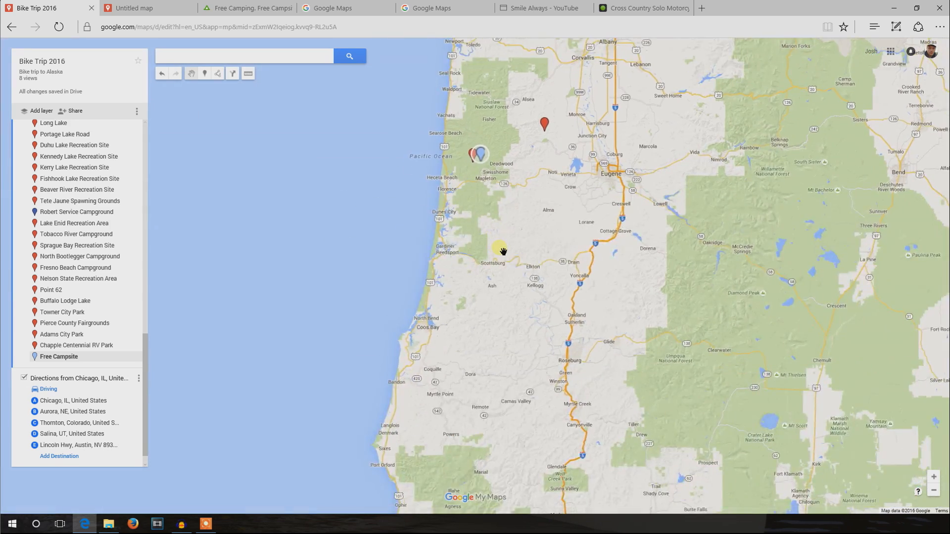
pyautogui.scroll(-1, 501, 250)
pyautogui.moveTo(485, 334); pyautogui.dragTo(478, 311)
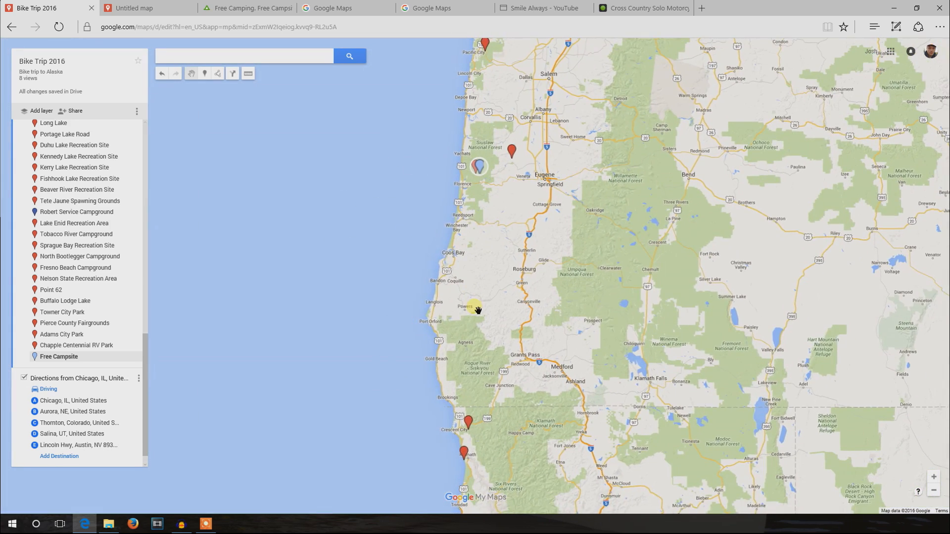
pyautogui.scroll(2, 486, 215)
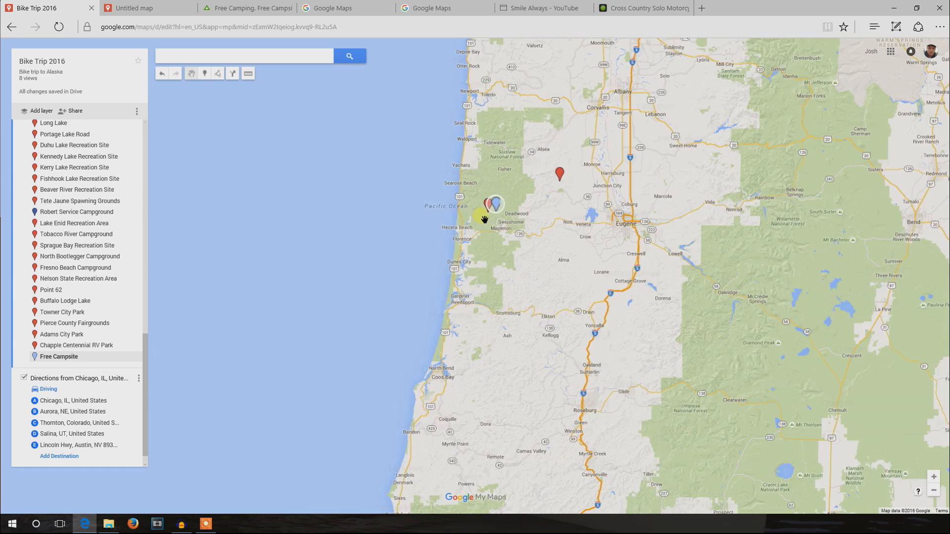
pyautogui.moveTo(494, 297); pyautogui.dragTo(485, 167)
pyautogui.scroll(-1, 484, 177)
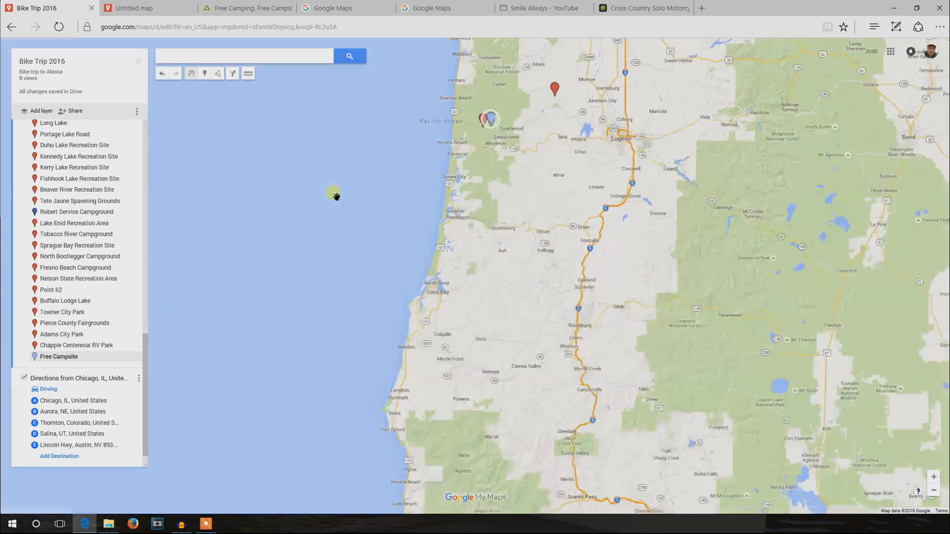
pyautogui.click(235, 78)
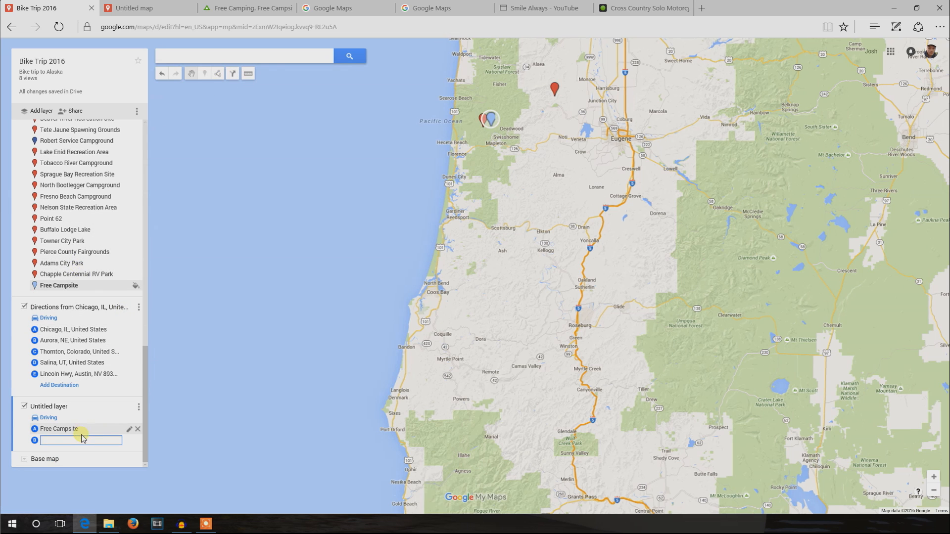
pyautogui.click(121, 428)
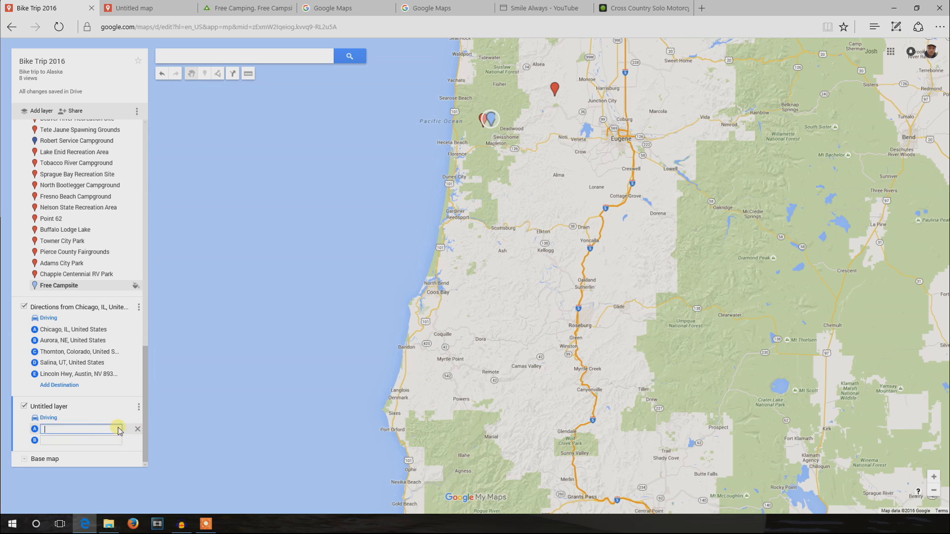
pyautogui.write('cre')
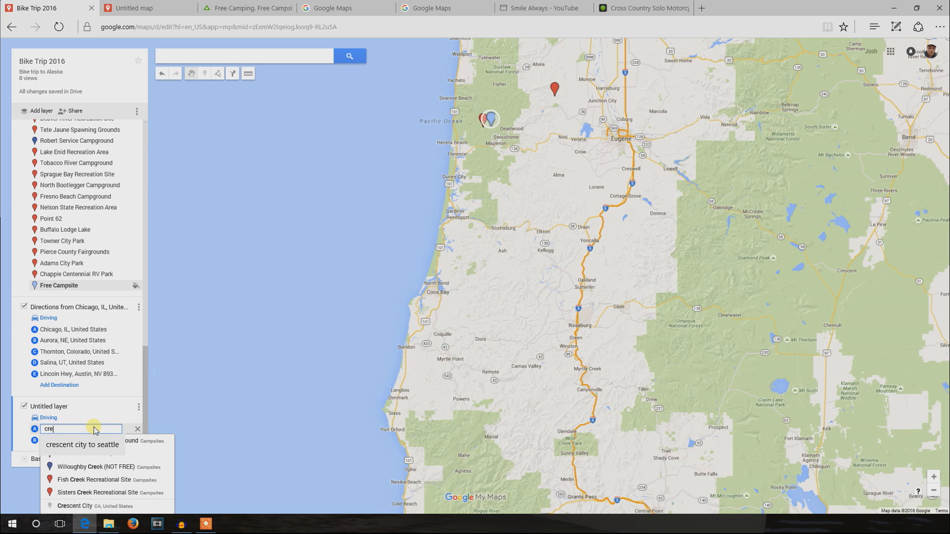
pyautogui.write('sent')
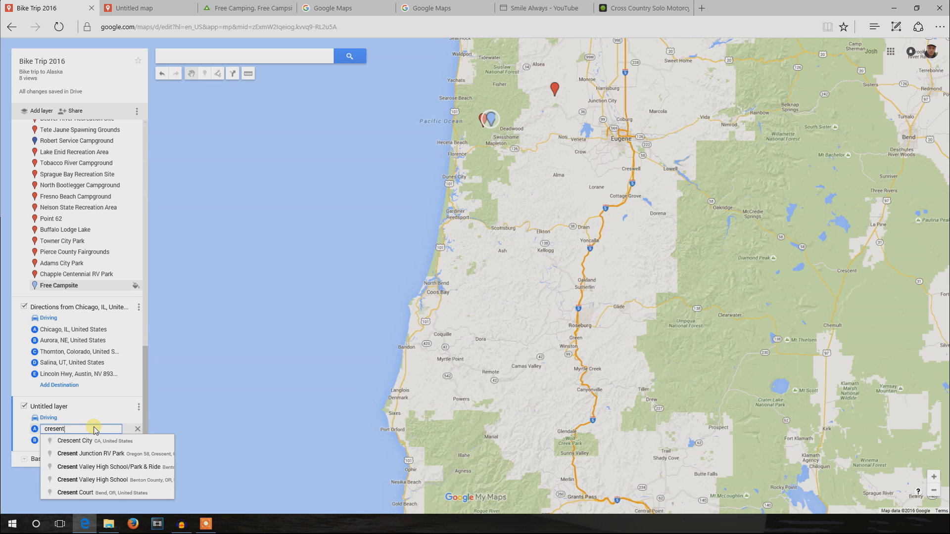
pyautogui.click(94, 441)
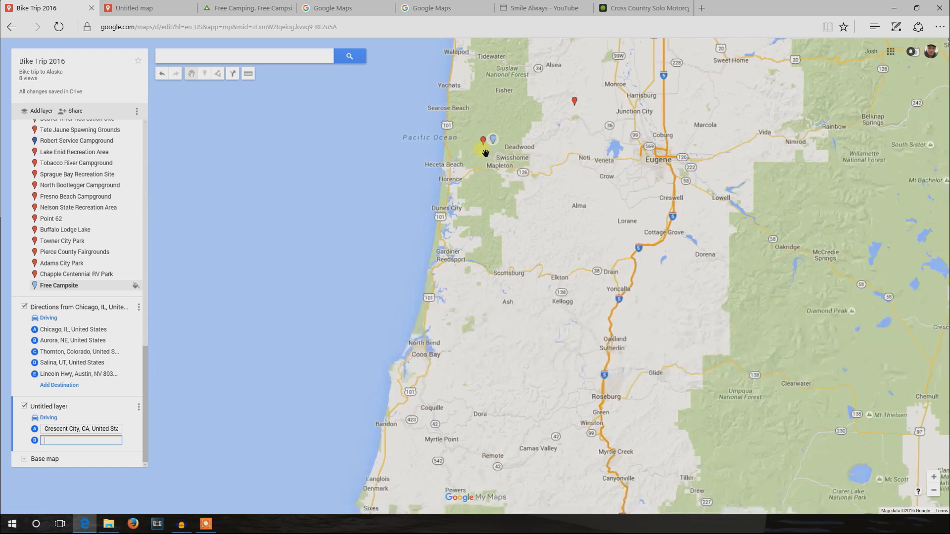
pyautogui.scroll(1, 484, 153)
pyautogui.click(484, 136)
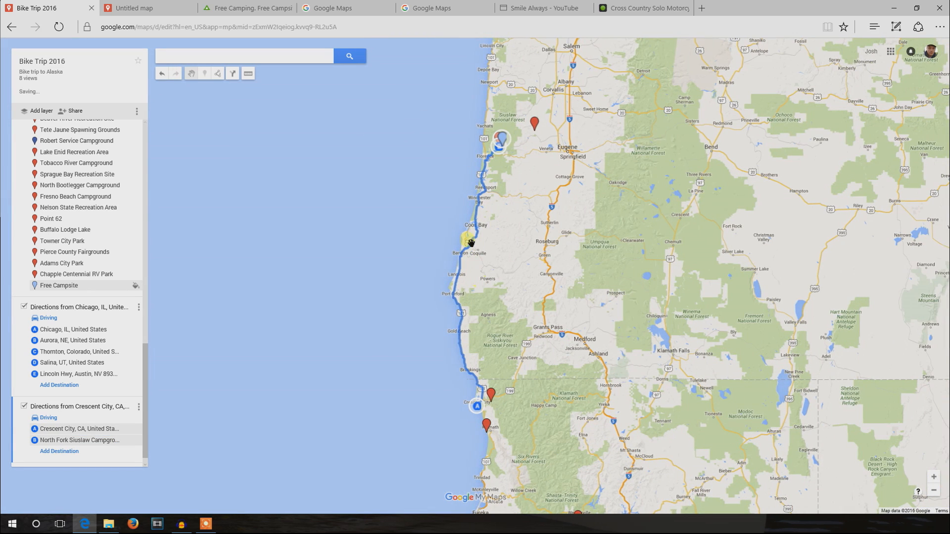
# - Reroute the drive off Highway 101 near Coos Bay onto the coastal road through Charleston
pyautogui.scroll(3, 498, 263)
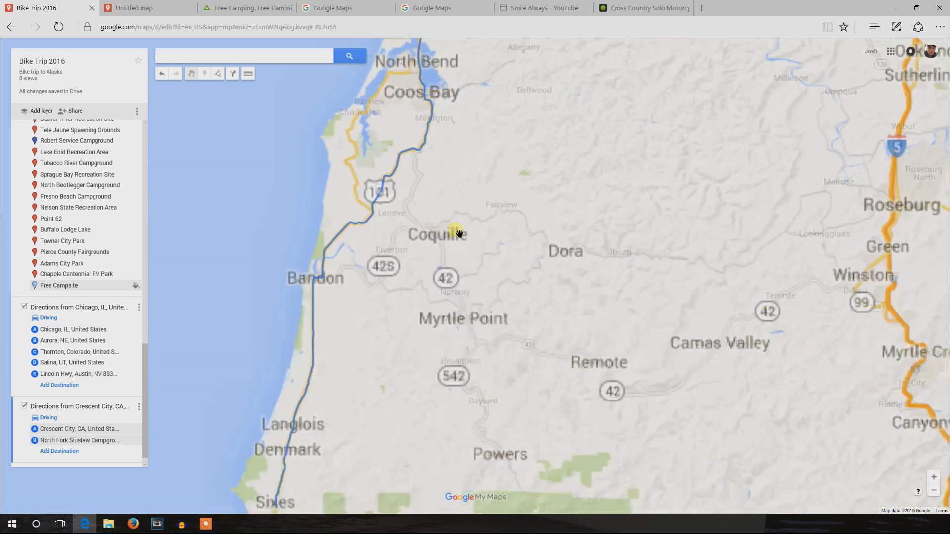
pyautogui.moveTo(475, 315); pyautogui.dragTo(485, 335)
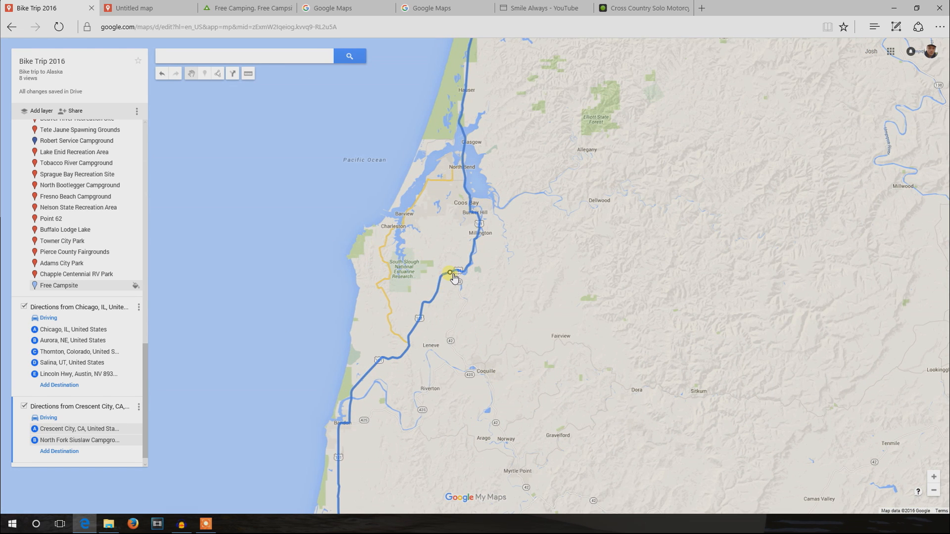
pyautogui.moveTo(442, 267); pyautogui.dragTo(399, 244)
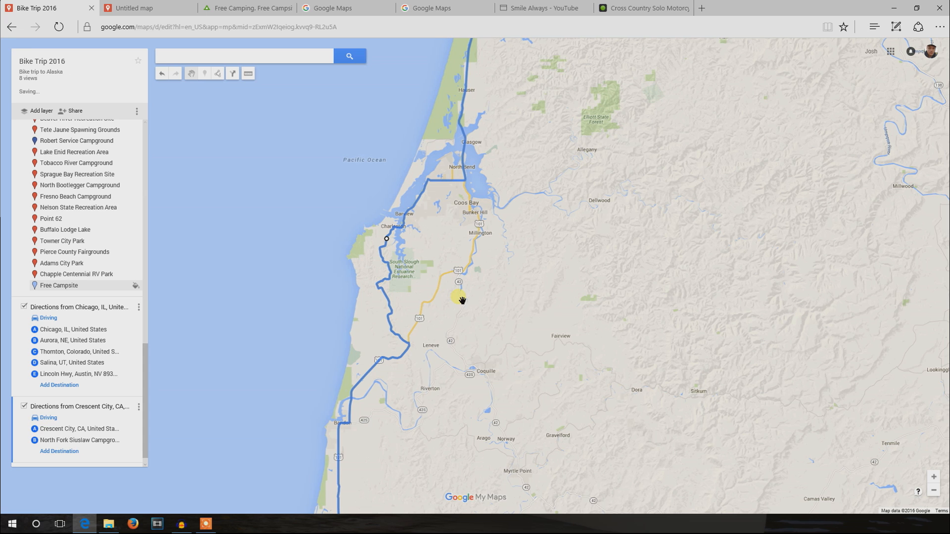
# - Pull the route at Reedsport eastward along Highway 38 to a via point near Scottsburg
pyautogui.moveTo(478, 233); pyautogui.dragTo(463, 315)
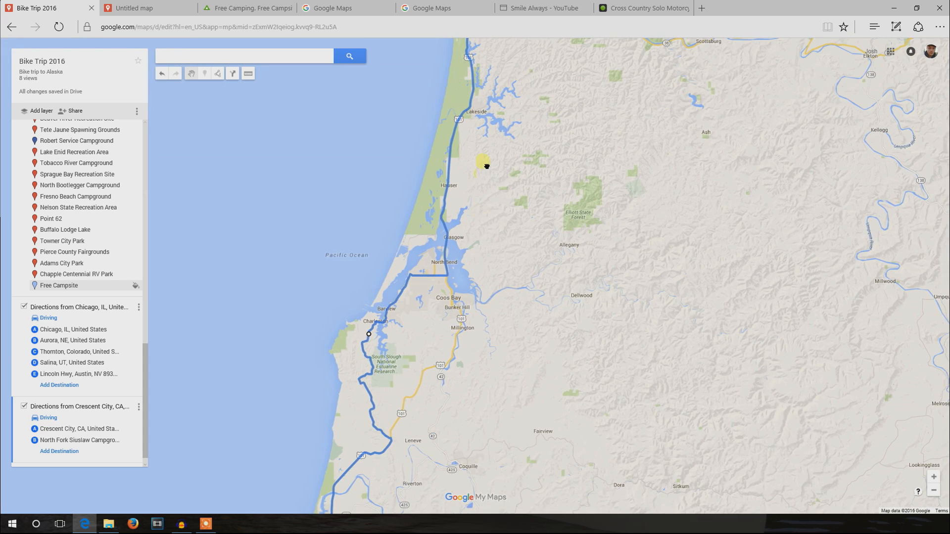
pyautogui.moveTo(486, 167); pyautogui.dragTo(469, 195)
pyautogui.moveTo(462, 125); pyautogui.dragTo(482, 223)
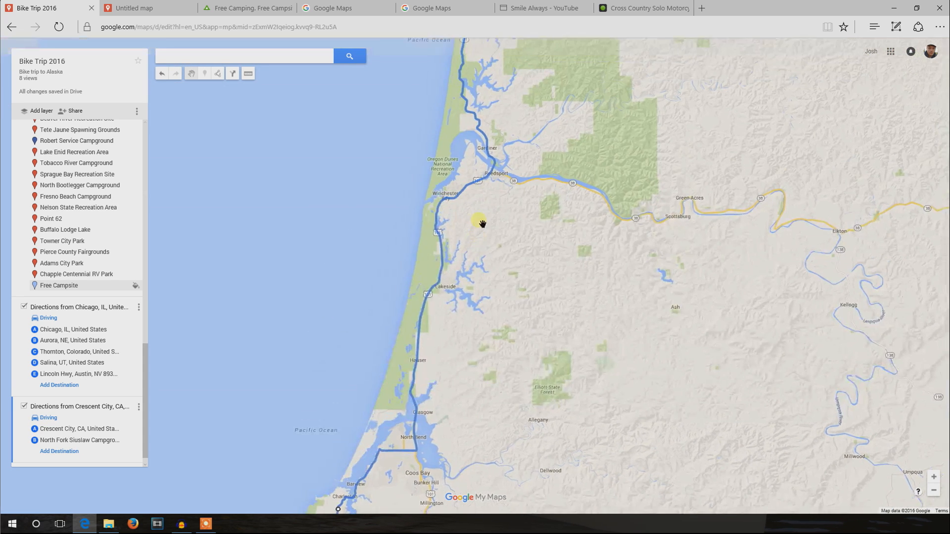
pyautogui.moveTo(494, 179); pyautogui.dragTo(631, 220)
pyautogui.scroll(-1, 632, 130)
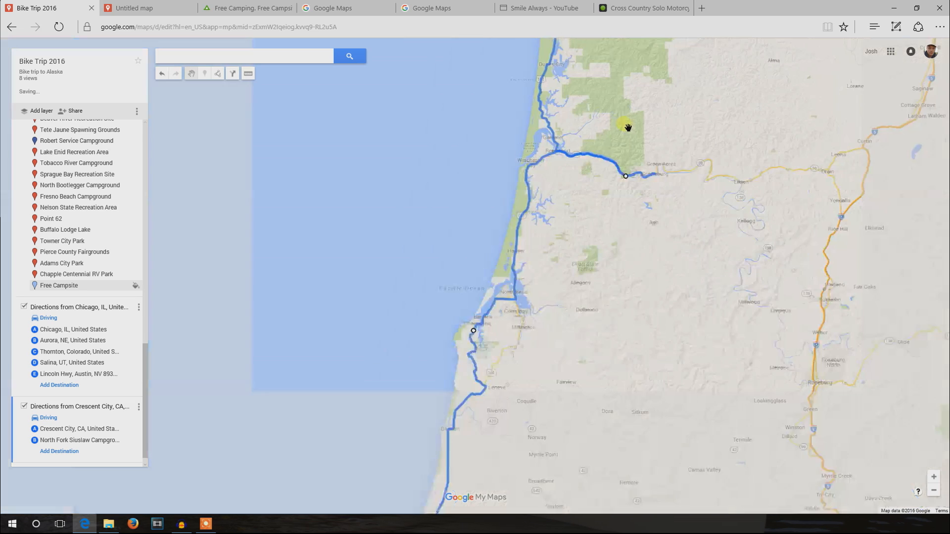
pyautogui.scroll(-1, 565, 332)
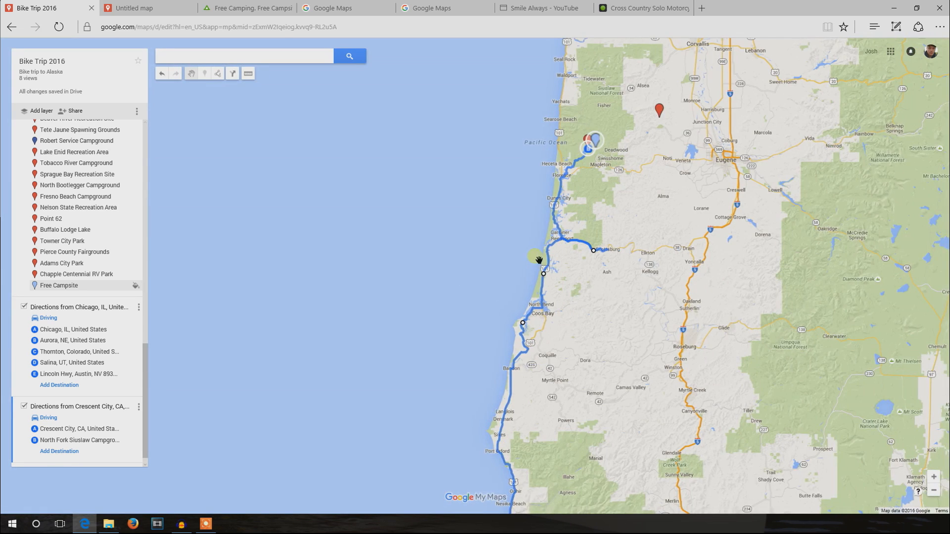
# - Add the red campsite marker near Pacific City as the next destination of the Crescent City directions
pyautogui.moveTo(510, 416); pyautogui.dragTo(528, 379)
pyautogui.moveTo(573, 186); pyautogui.dragTo(600, 244)
pyautogui.moveTo(606, 144)
pyautogui.mouseDown()
pyautogui.moveTo(604, 203)
pyautogui.moveTo(566, 303)
pyautogui.moveTo(574, 403)
pyautogui.mouseUp()
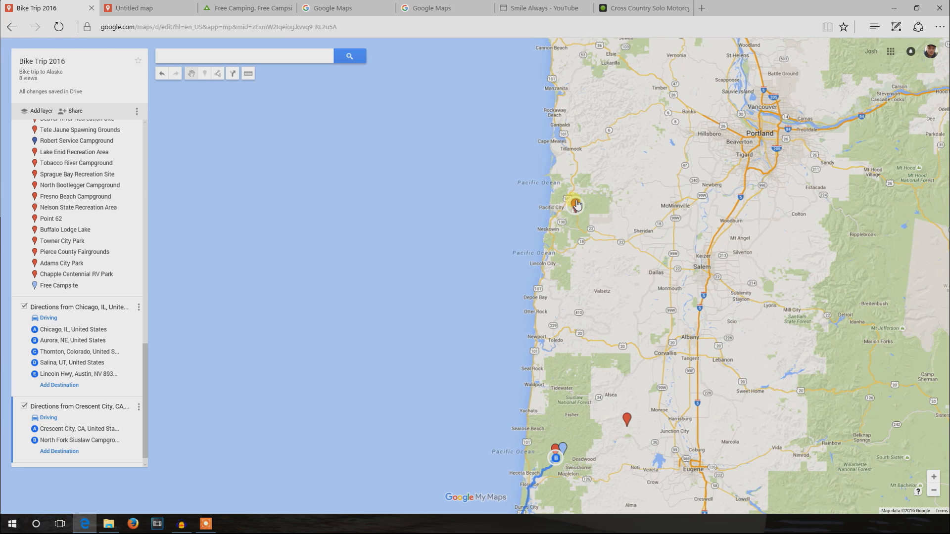
pyautogui.click(63, 452)
pyautogui.click(72, 452)
pyautogui.click(578, 208)
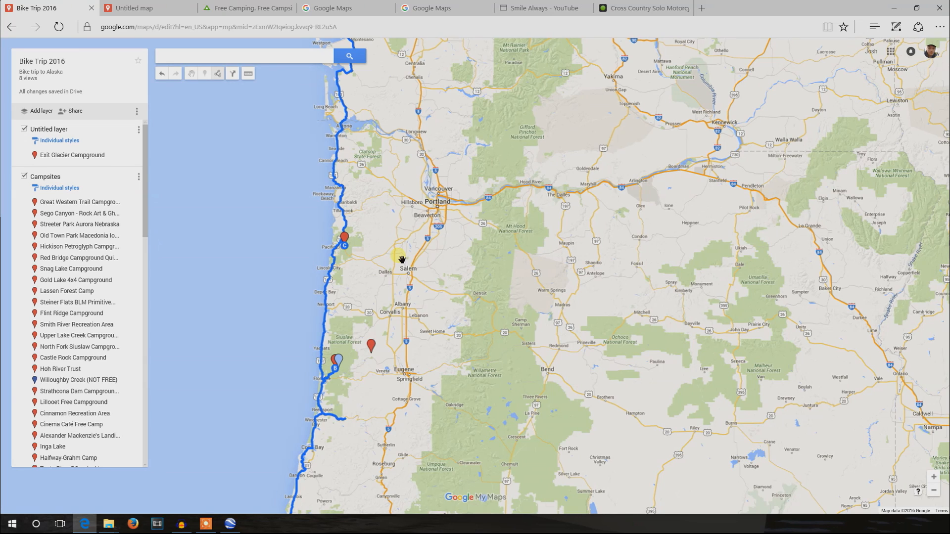
# - Search the map area for "motorcycle repair shop"
pyautogui.click(275, 57)
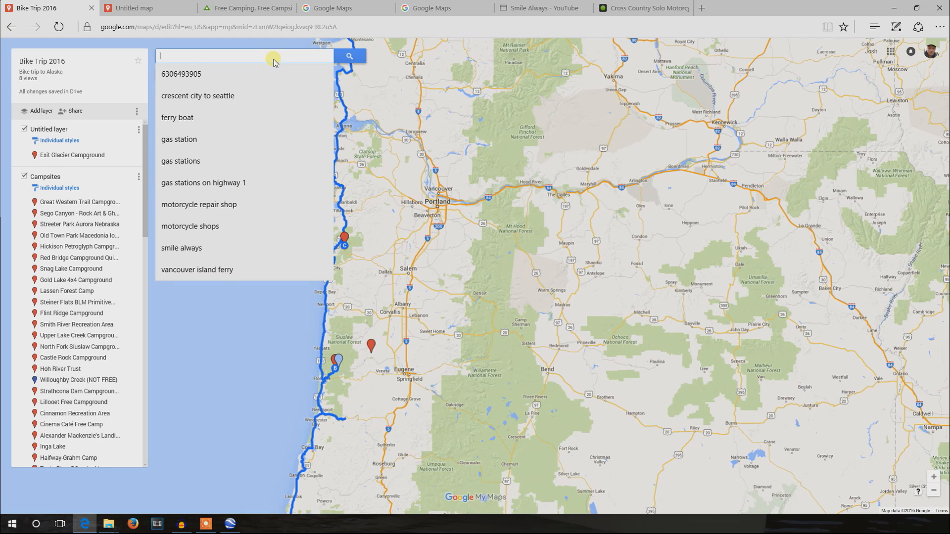
pyautogui.write('moto')
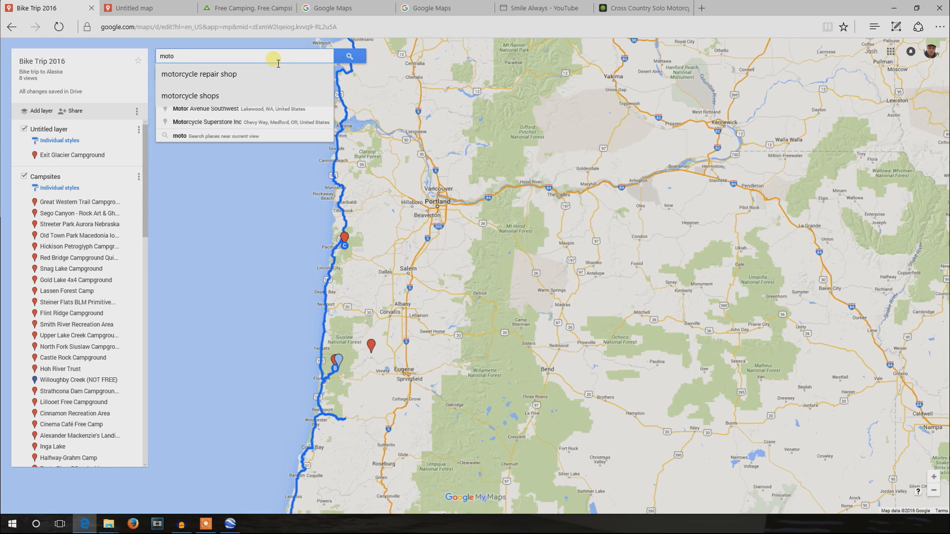
pyautogui.click(242, 74)
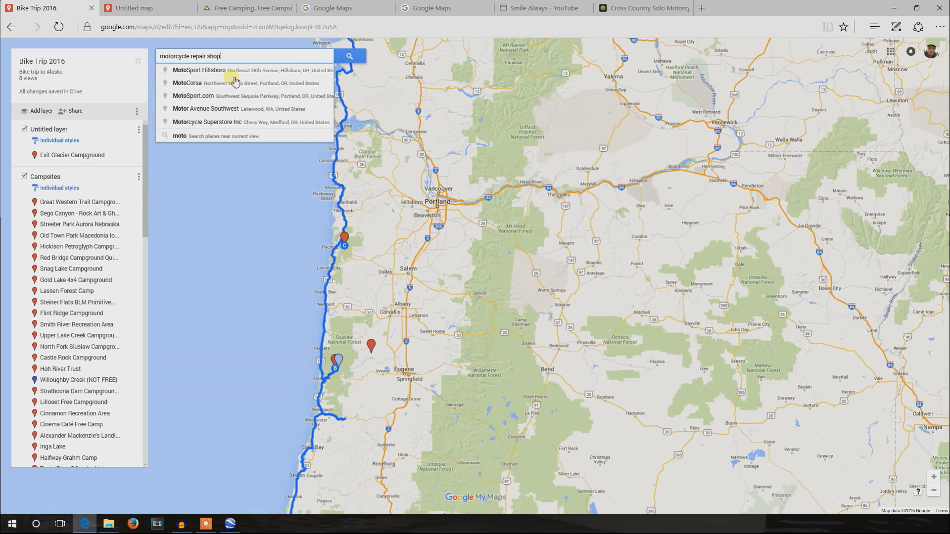
pyautogui.click(358, 59)
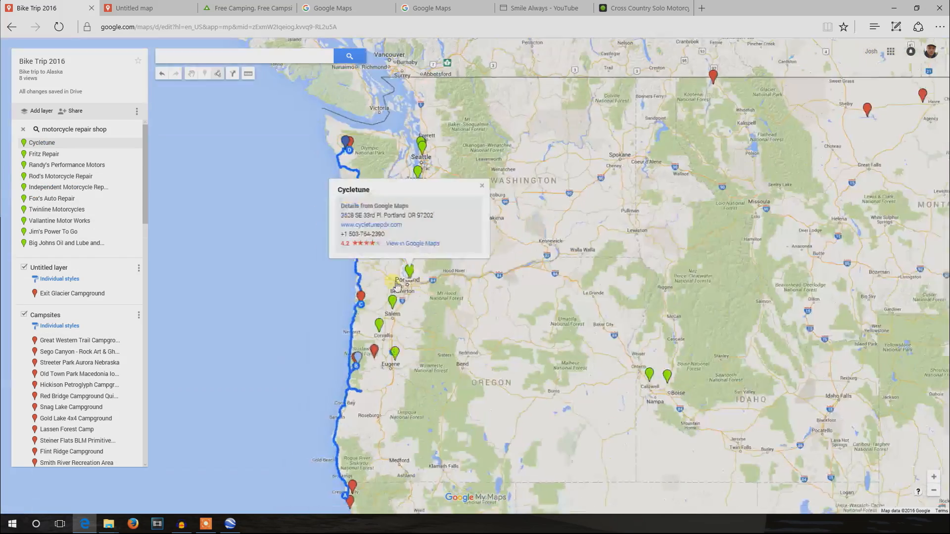
# - Open the Independent Motorcycle Repair result west of Corvallis and add it to the map
pyautogui.moveTo(416, 343); pyautogui.dragTo(418, 345)
pyautogui.scroll(1, 417, 345)
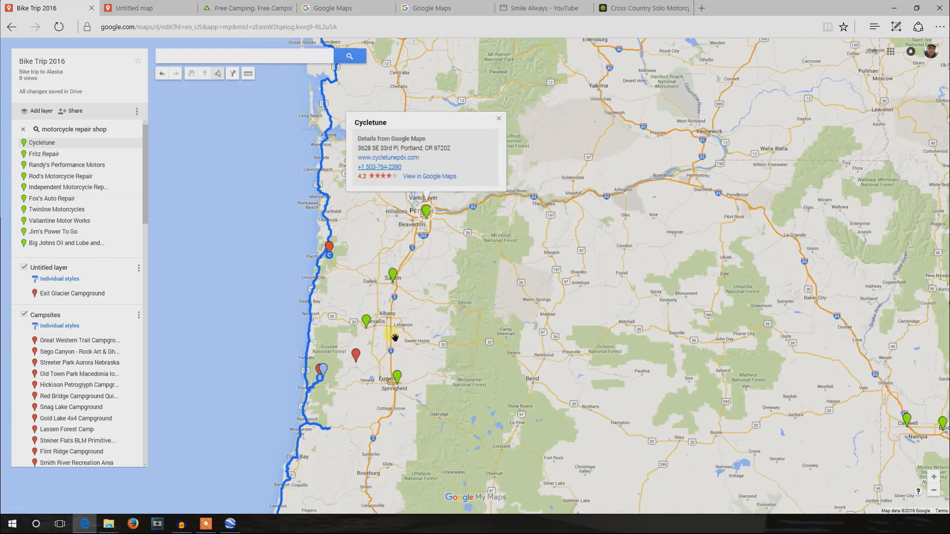
pyautogui.scroll(1, 391, 334)
pyautogui.moveTo(391, 334); pyautogui.dragTo(431, 336)
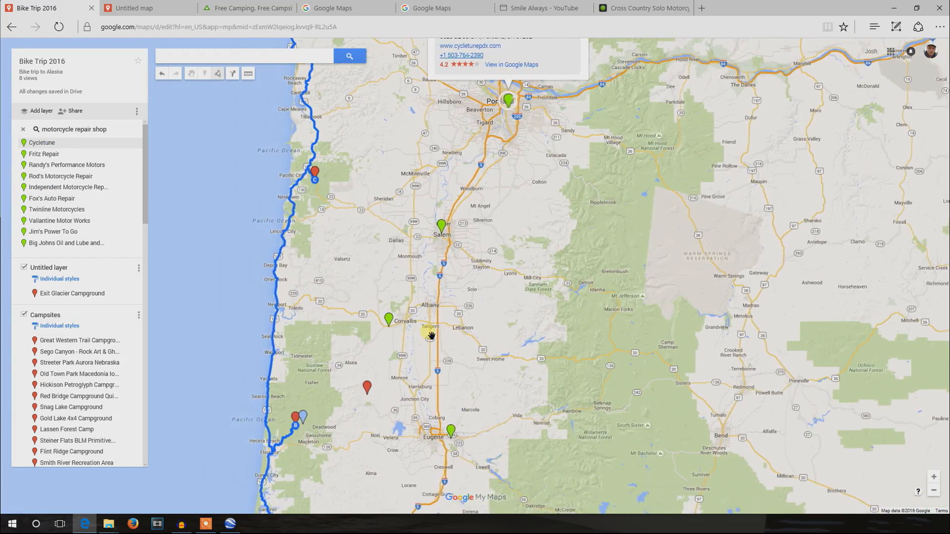
pyautogui.scroll(1, 422, 338)
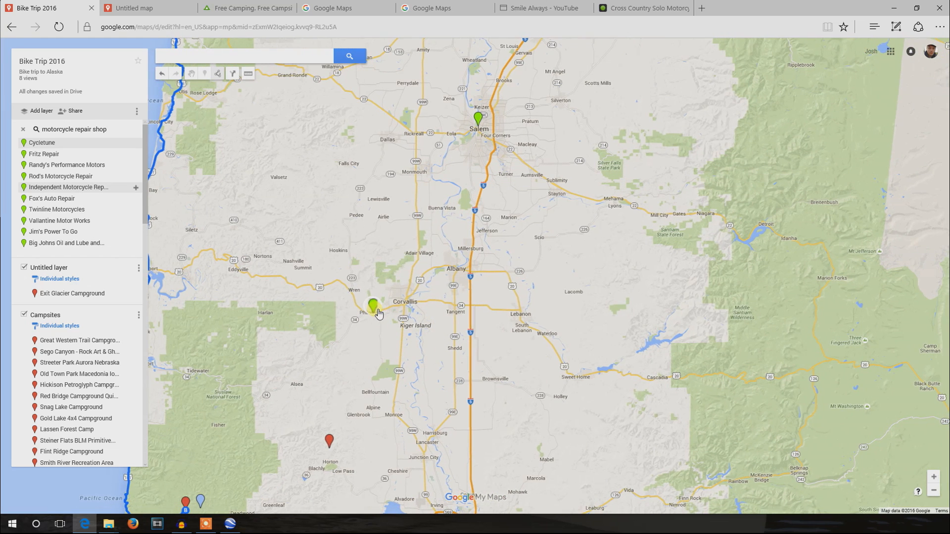
pyautogui.click(376, 311)
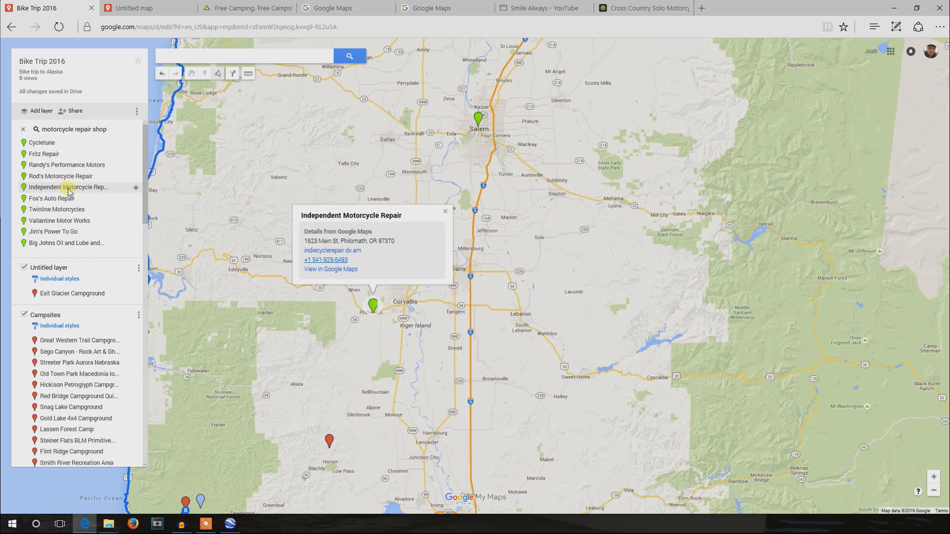
pyautogui.click(136, 188)
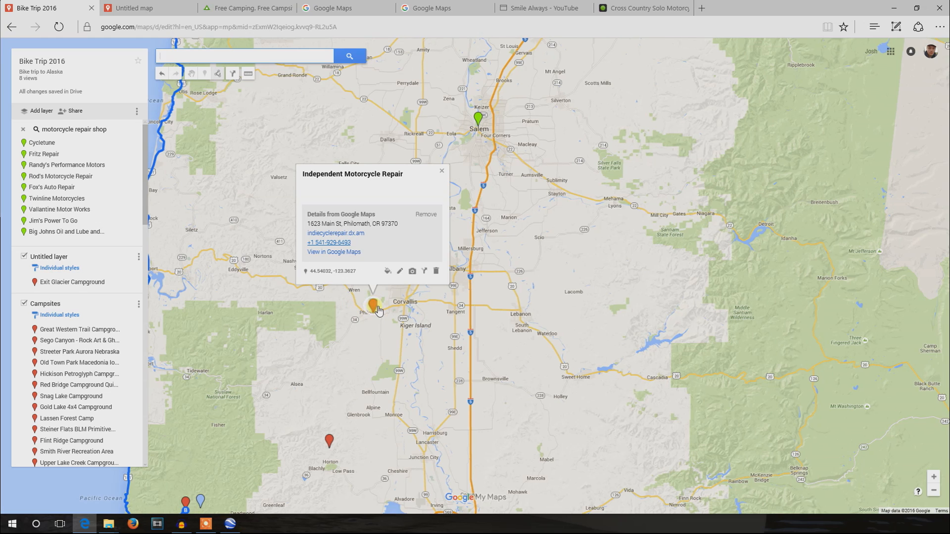
# - Change the Independent Motorcycle Repair marker's color to a muted brown
pyautogui.click(387, 271)
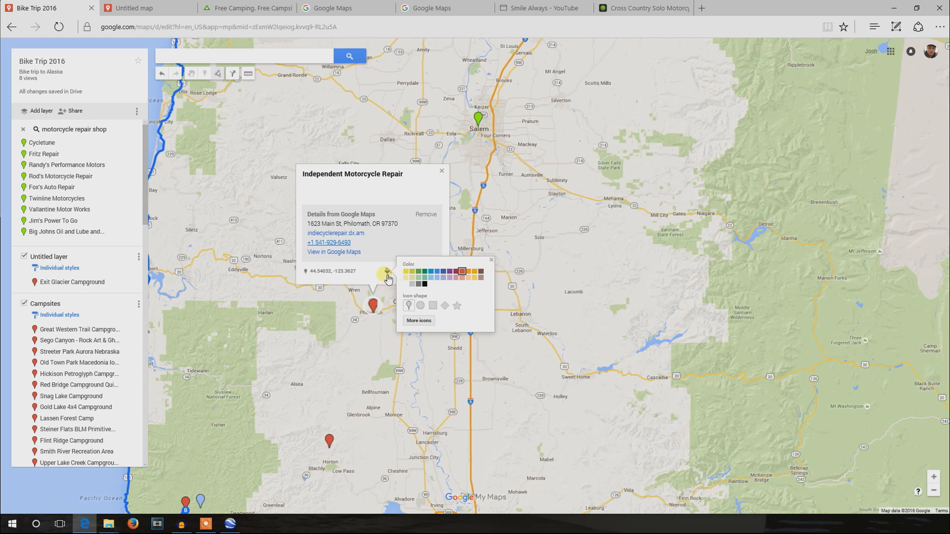
pyautogui.click(484, 281)
pyautogui.click(388, 251)
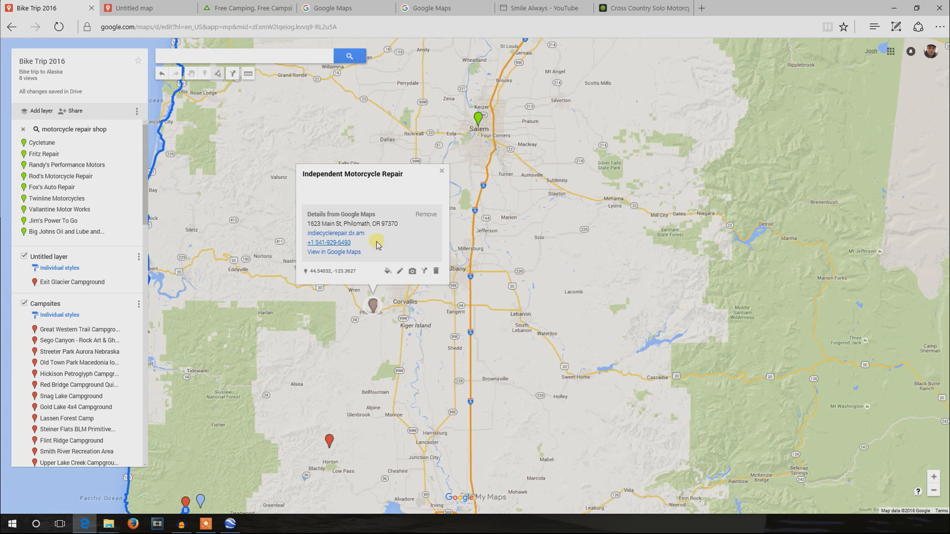
# - Copy the repair shop's address, website and phone number into its marker description and remove the blank lines between them
pyautogui.moveTo(377, 245); pyautogui.dragTo(312, 222)
pyautogui.hotkey('ctrl', 'c')
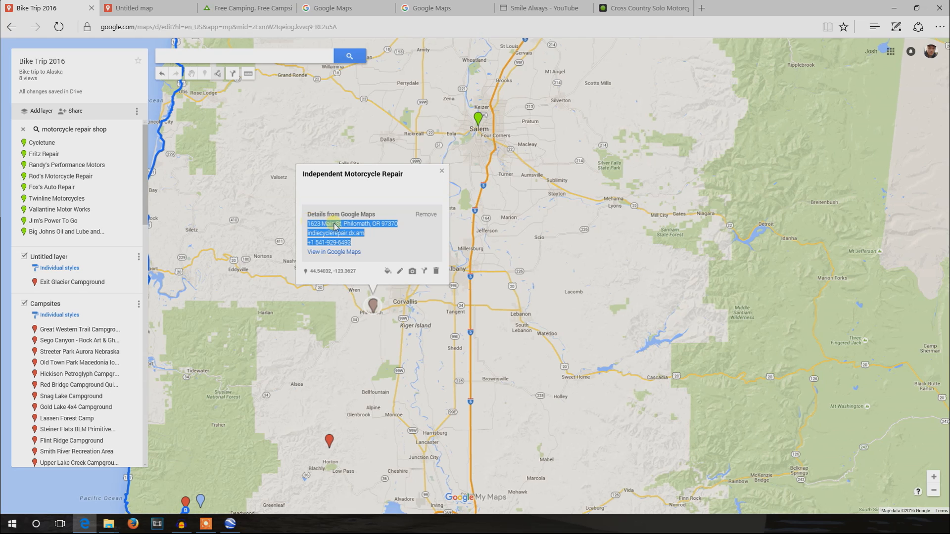
pyautogui.click(400, 271)
pyautogui.click(359, 194)
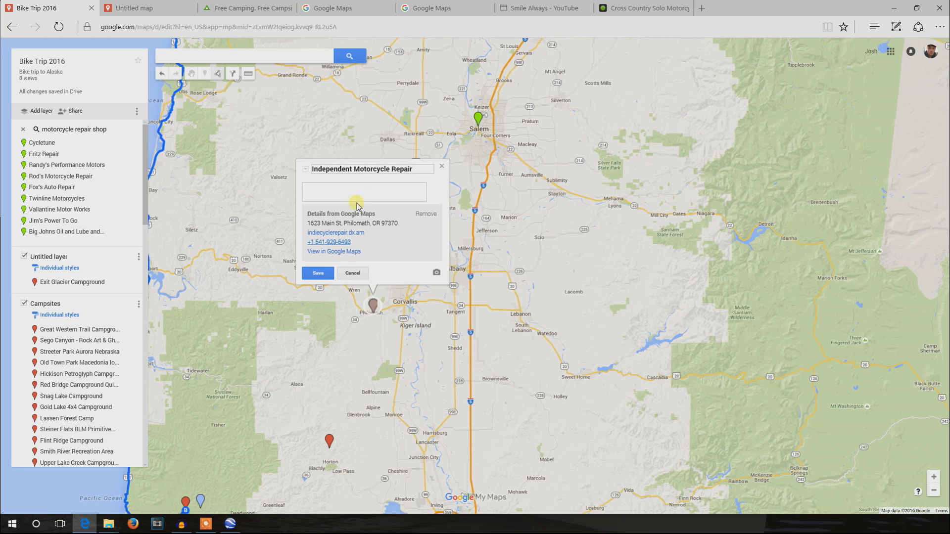
pyautogui.hotkey('ctrl', 'v')
pyautogui.click(346, 201)
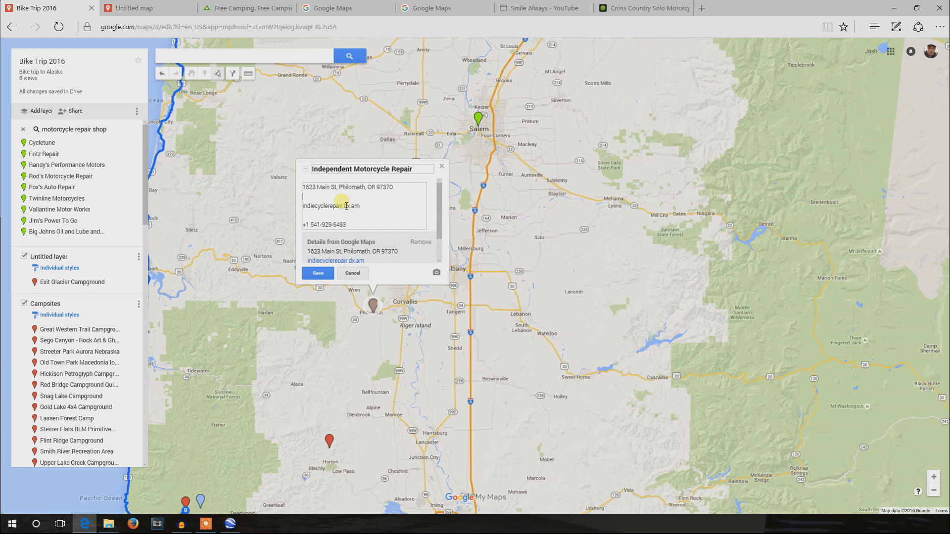
pyautogui.press('Delete')
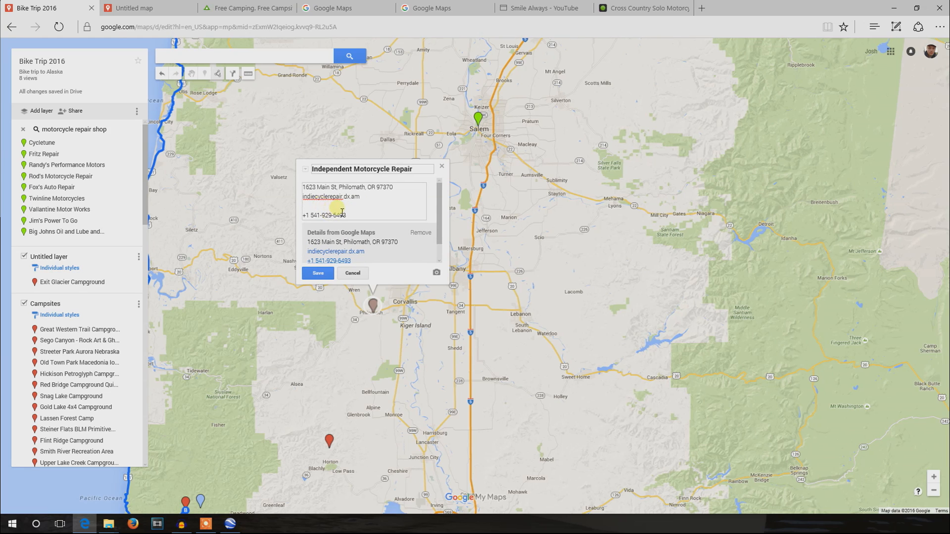
pyautogui.press('Delete')
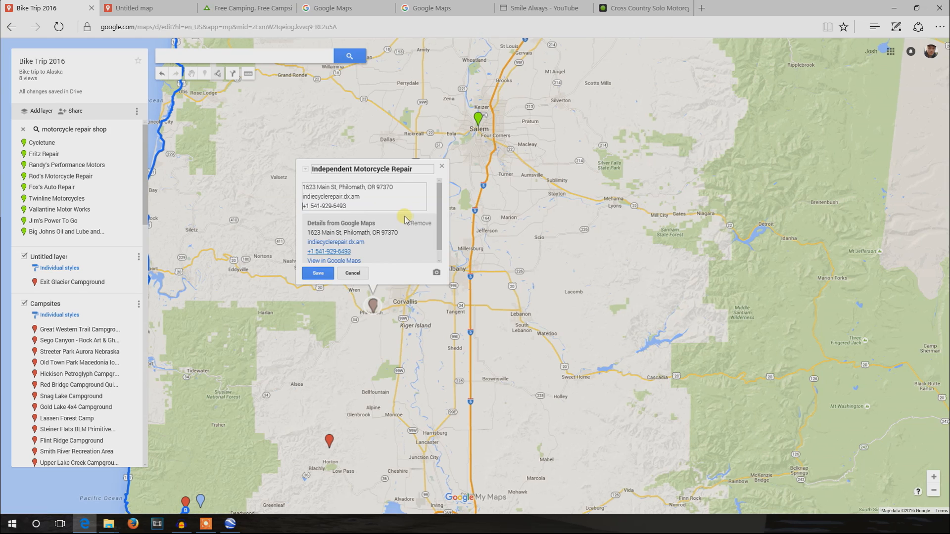
# - Save the Independent Motorcycle Repair marker's description and close its details
pyautogui.click(319, 273)
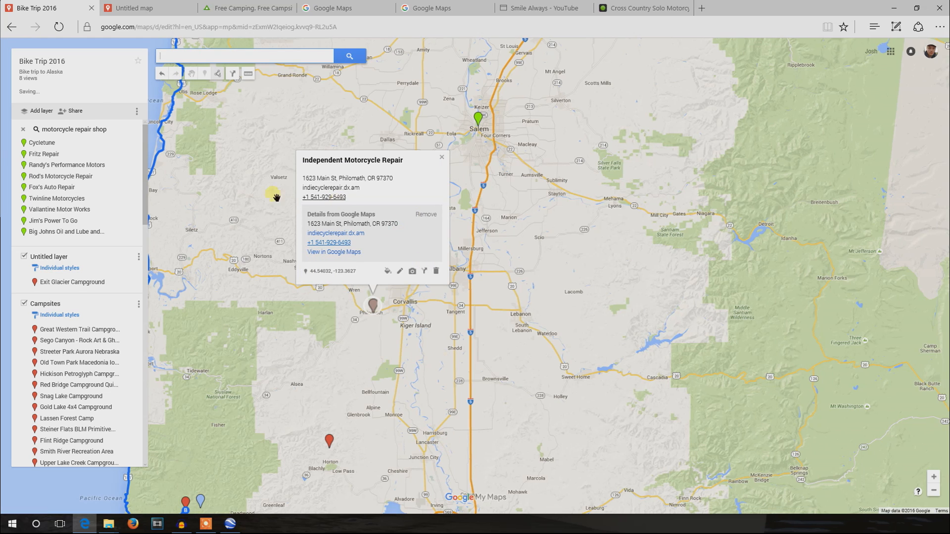
pyautogui.click(442, 157)
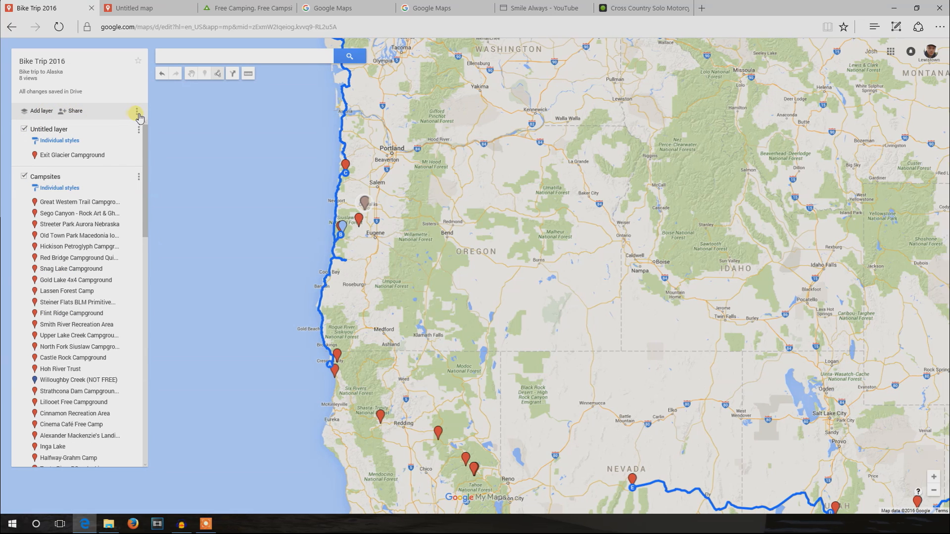
# - Export the entire Bike Trip 2016 map as a KMZ file and download it
pyautogui.click(139, 115)
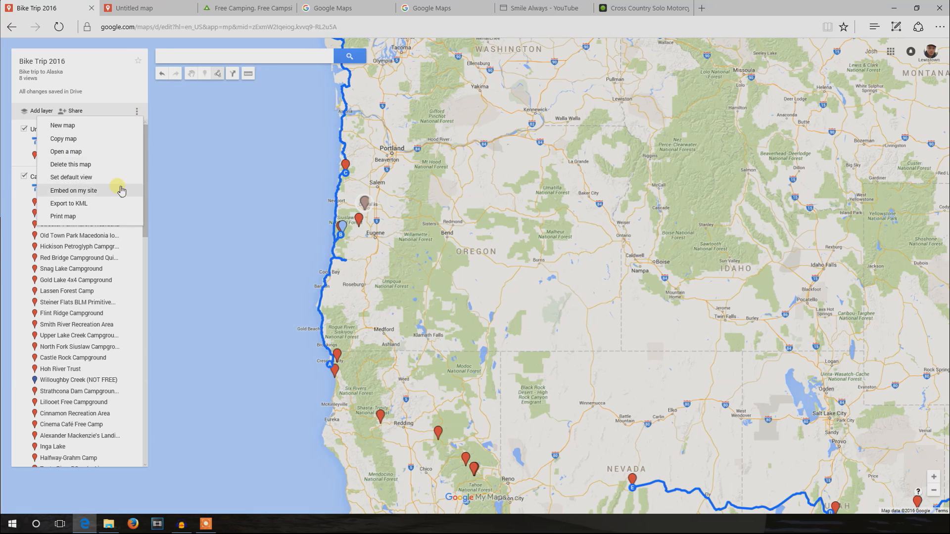
pyautogui.click(119, 205)
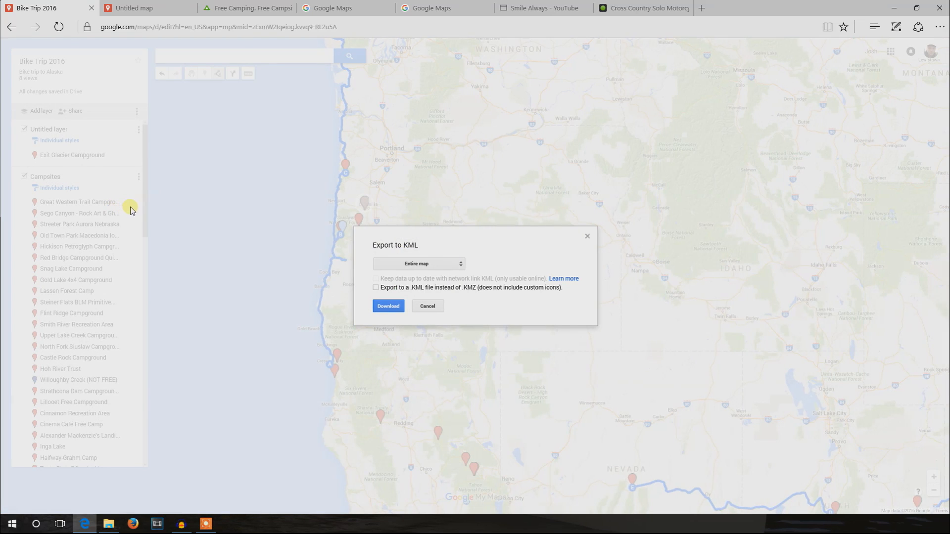
pyautogui.click(390, 308)
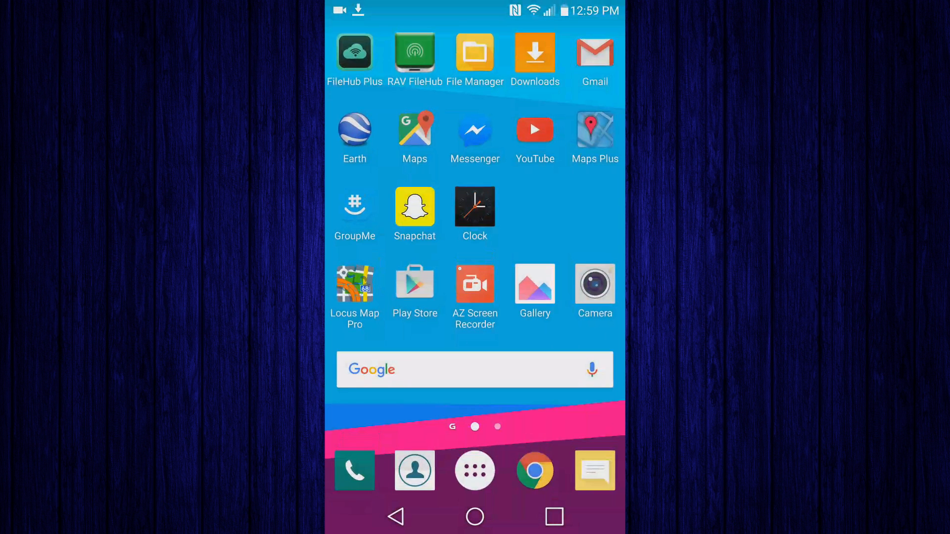
pyautogui.click(535, 53)
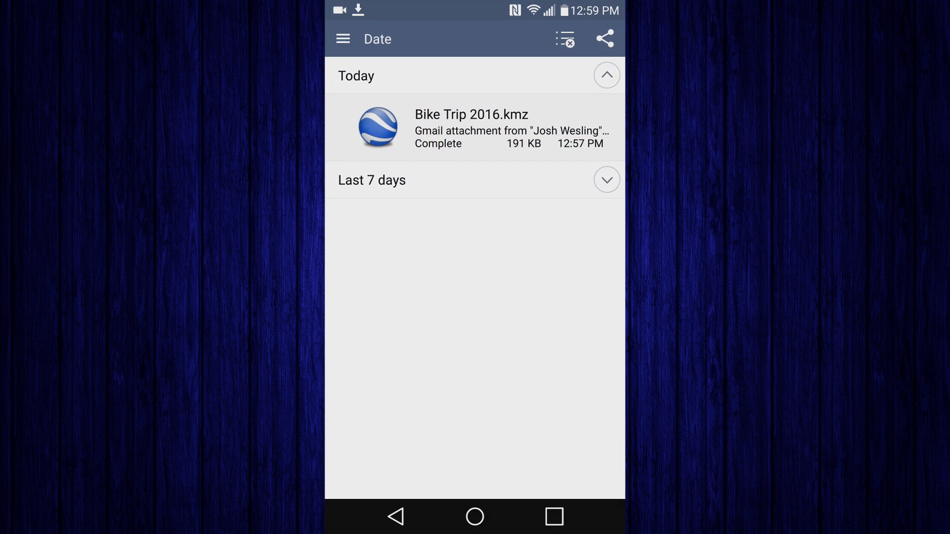
# - Open the downloaded Bike Trip 2016.kmz in Google Earth on the phone and view the details of the repair shop marker near Corvallis
pyautogui.click(472, 127)
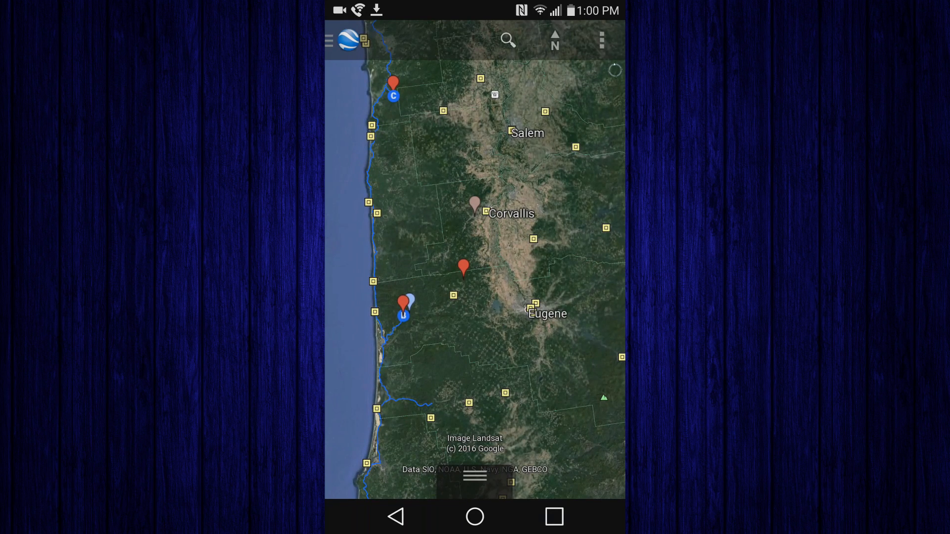
pyautogui.click(476, 204)
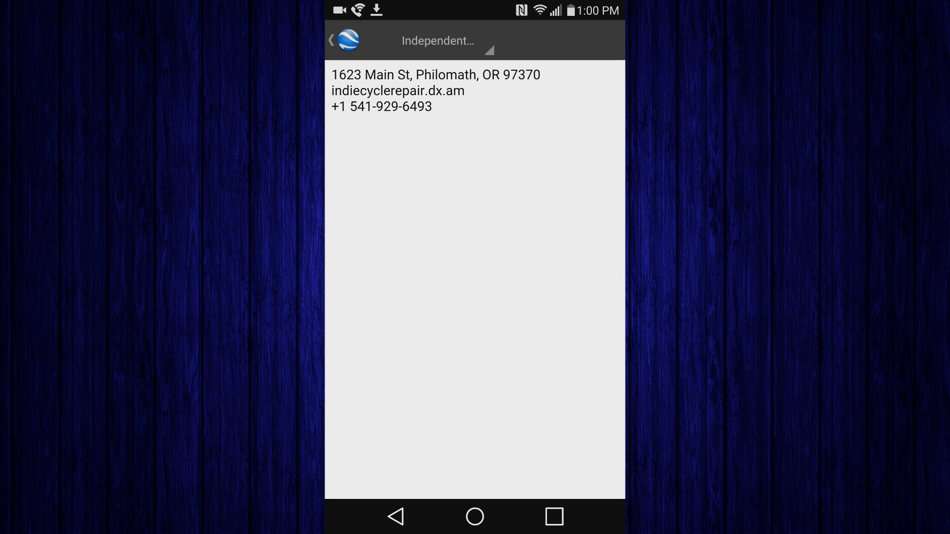
pyautogui.click(396, 516)
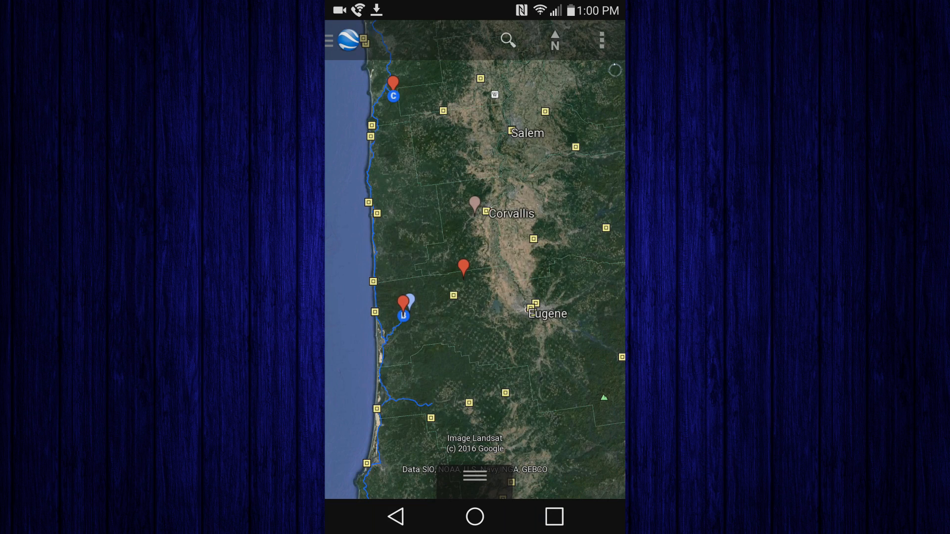
# - View the notes of the blue campsite marker and the adjacent red North Fork Siuslaw marker northeast of Florence
pyautogui.scroll(5, 419, 307)
pyautogui.scroll(1, 436, 285)
pyautogui.moveTo(421, 307); pyautogui.dragTo(513, 277)
pyautogui.scroll(3, 469, 270)
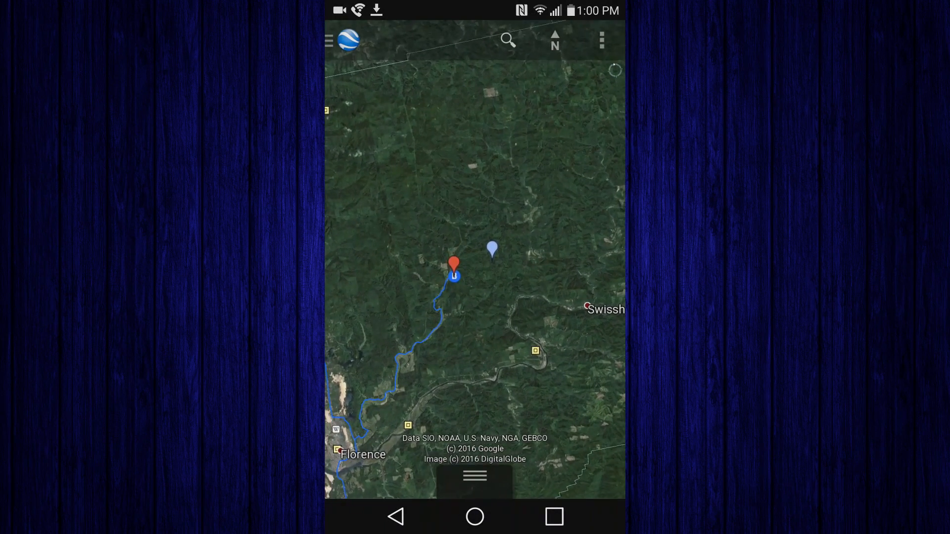
pyautogui.click(491, 247)
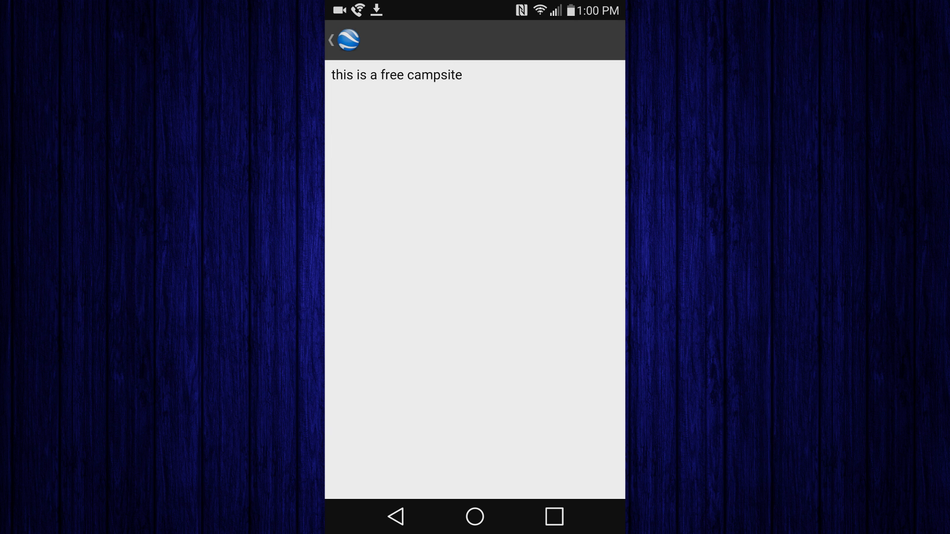
pyautogui.click(396, 516)
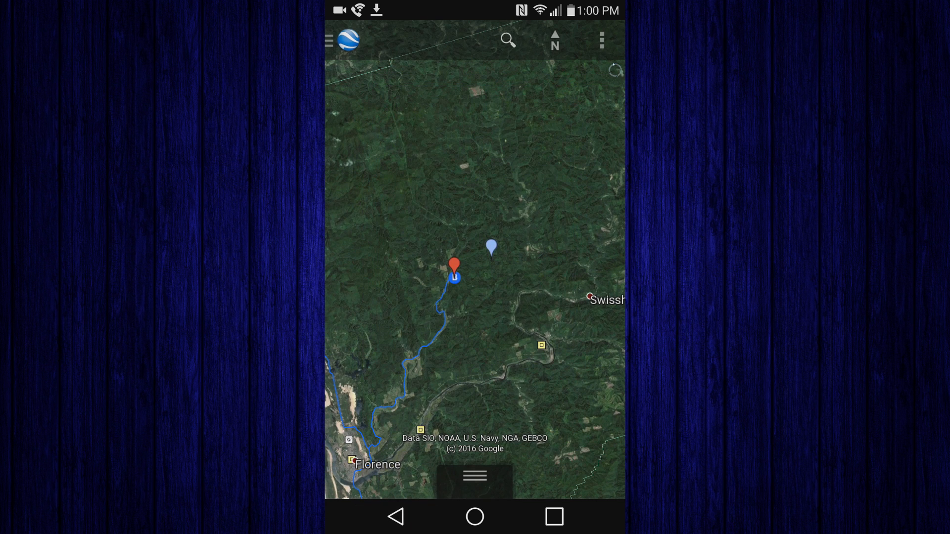
pyautogui.click(454, 266)
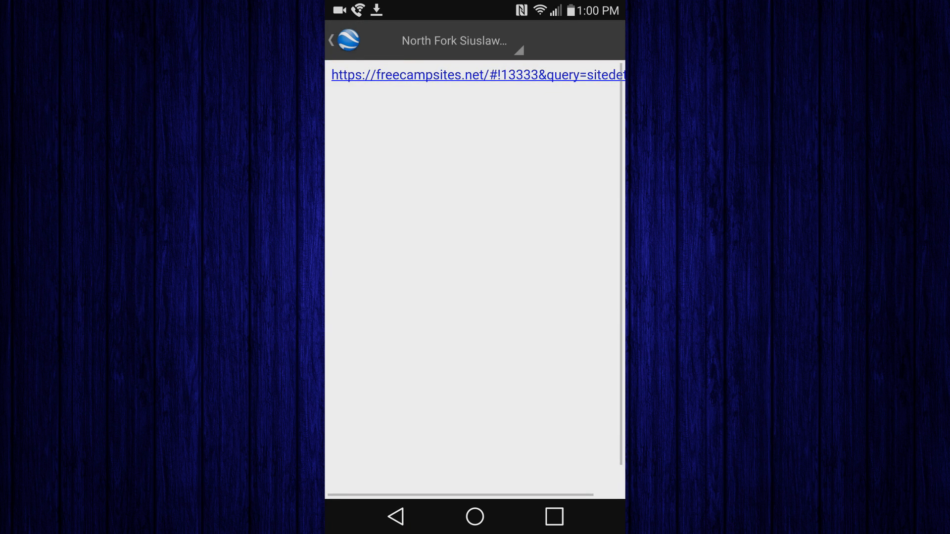
pyautogui.click(396, 516)
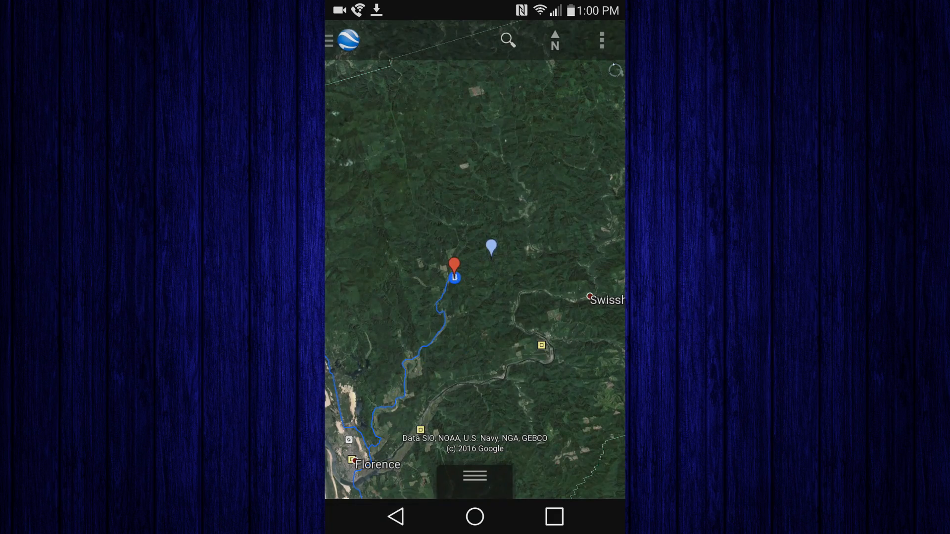
# - Examine the trip's markers and route along the Pacific coast from California up into Canada
pyautogui.scroll(-6, 485, 242)
pyautogui.scroll(-6, 475, 257)
pyautogui.scroll(-6, 475, 257)
pyautogui.moveTo(524, 267); pyautogui.dragTo(426, 268)
pyautogui.scroll(-5, 485, 257)
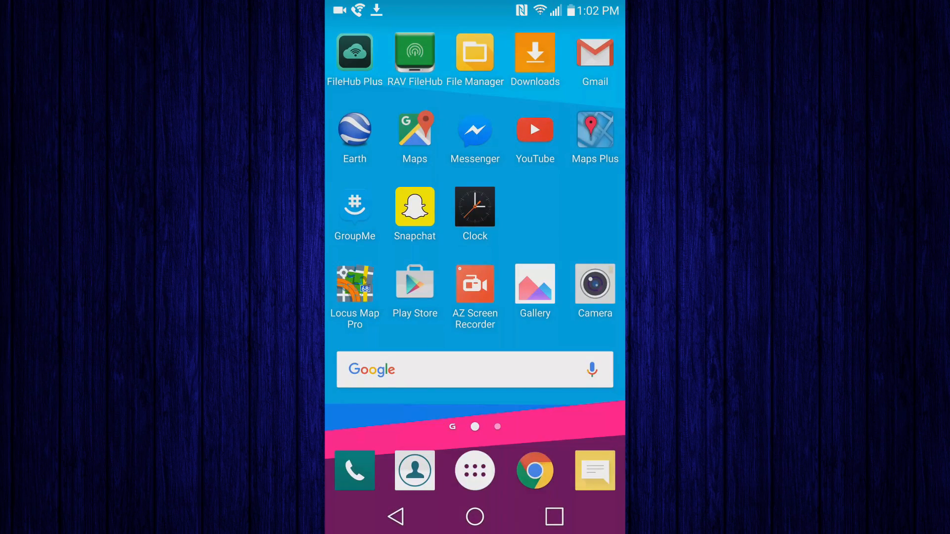
# - Switch to Google Maps on the phone and open the Bike Trip 2016 map from the account's own places
pyautogui.click(415, 130)
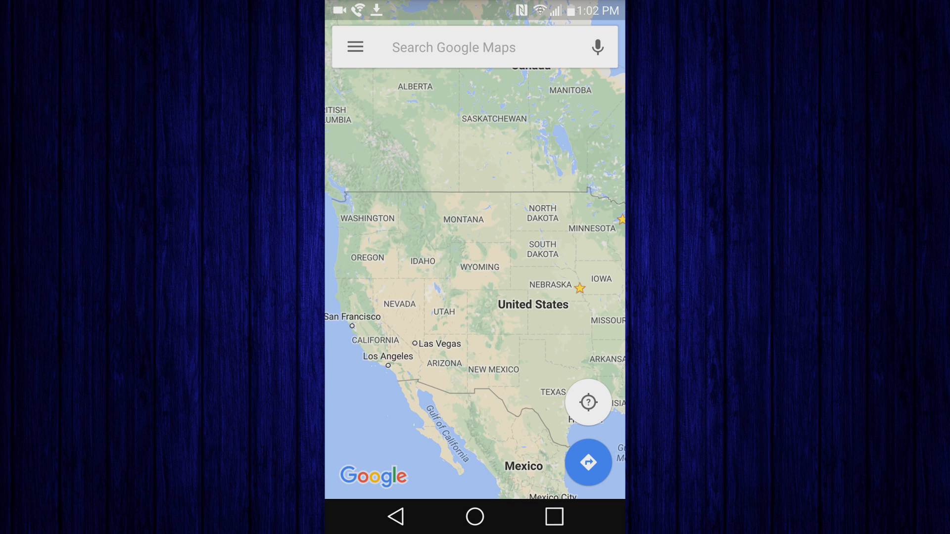
pyautogui.click(355, 47)
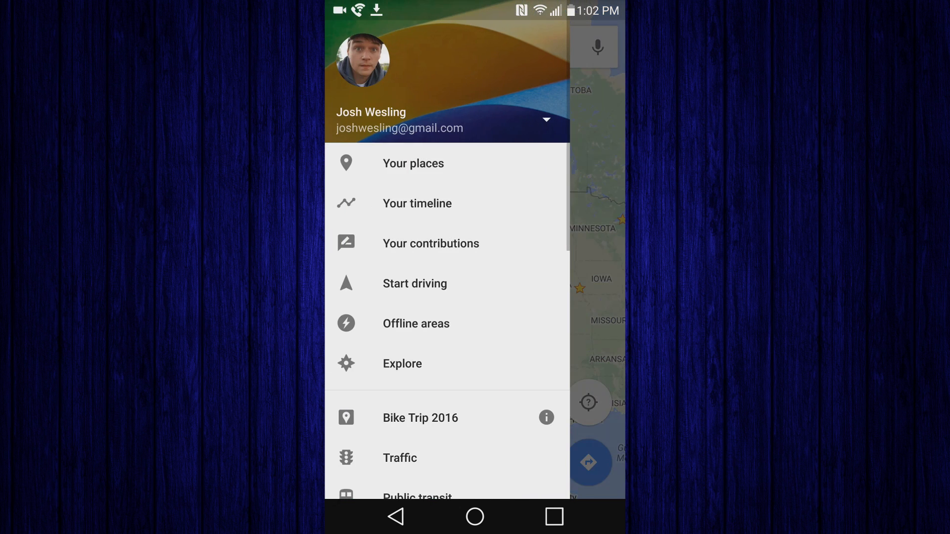
pyautogui.click(415, 163)
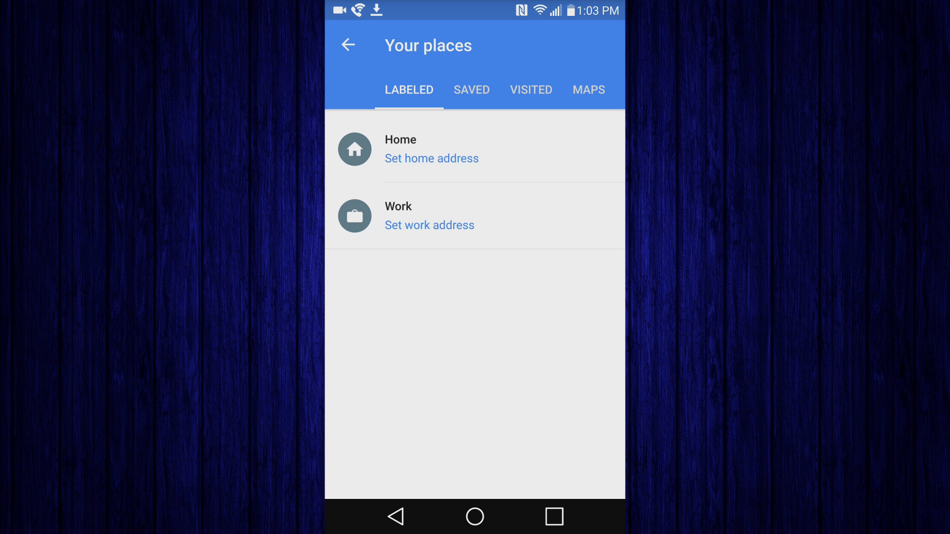
pyautogui.click(589, 90)
pyautogui.click(422, 148)
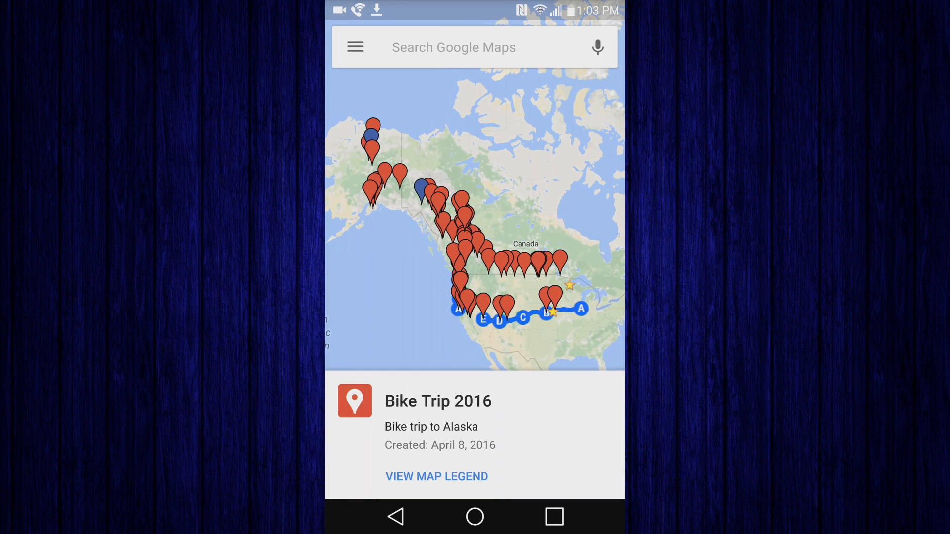
# - View the full details of the Hickison Petroglyph Campground marker in Nevada, then return to the map
pyautogui.scroll(3, 505, 280)
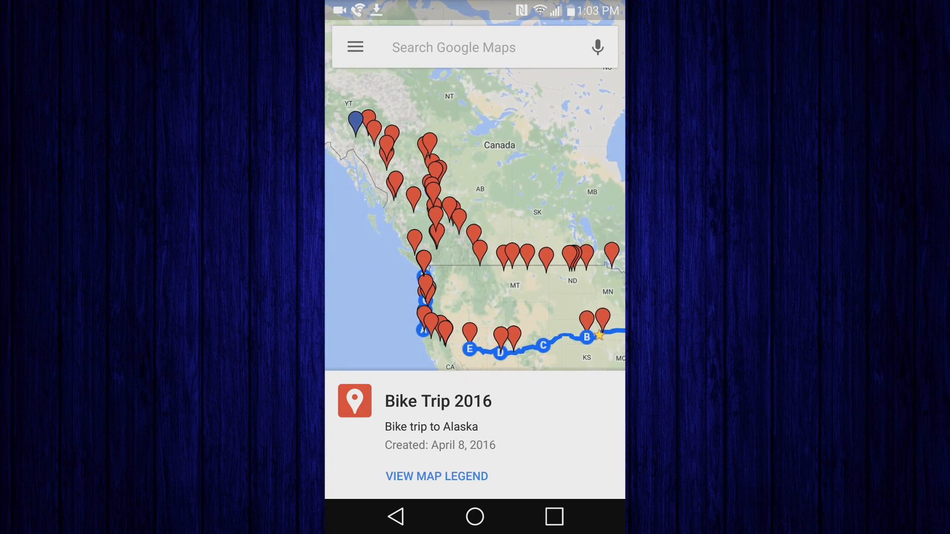
pyautogui.moveTo(484, 257); pyautogui.dragTo(462, 185)
pyautogui.moveTo(485, 223); pyautogui.dragTo(470, 219)
pyautogui.click(423, 269)
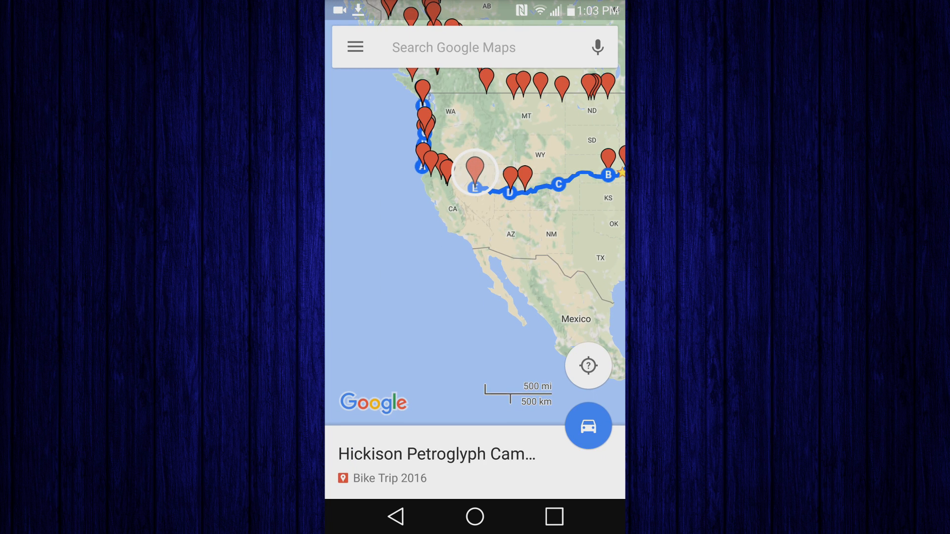
pyautogui.click(437, 460)
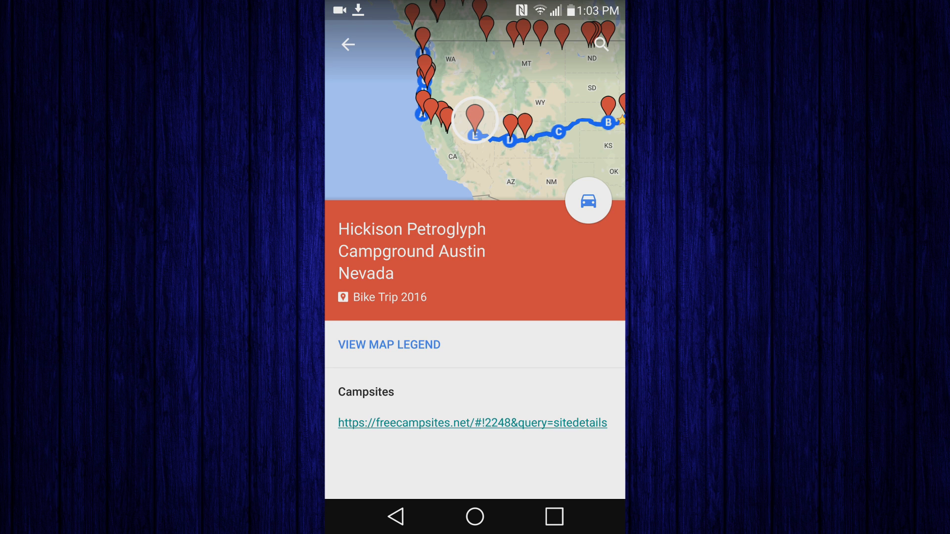
pyautogui.click(347, 45)
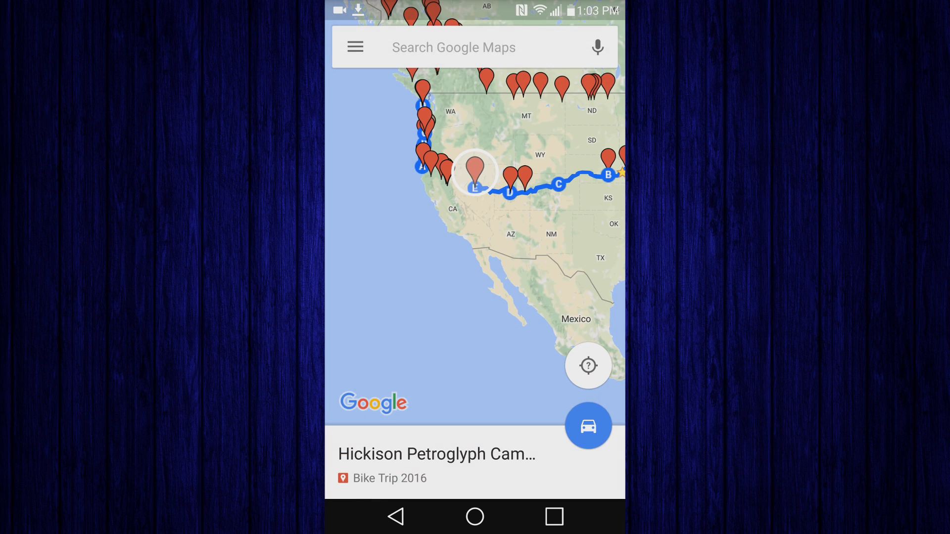
pyautogui.moveTo(475, 223); pyautogui.dragTo(425, 337)
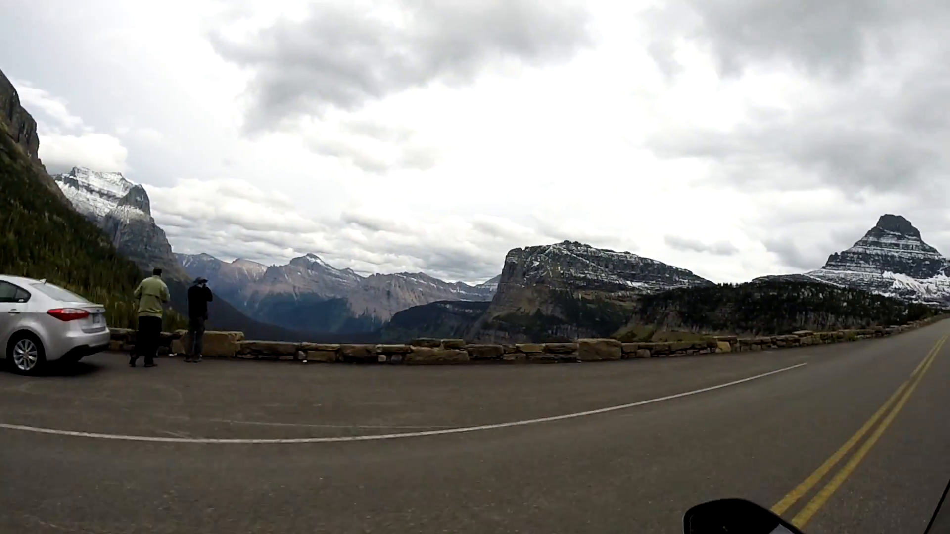